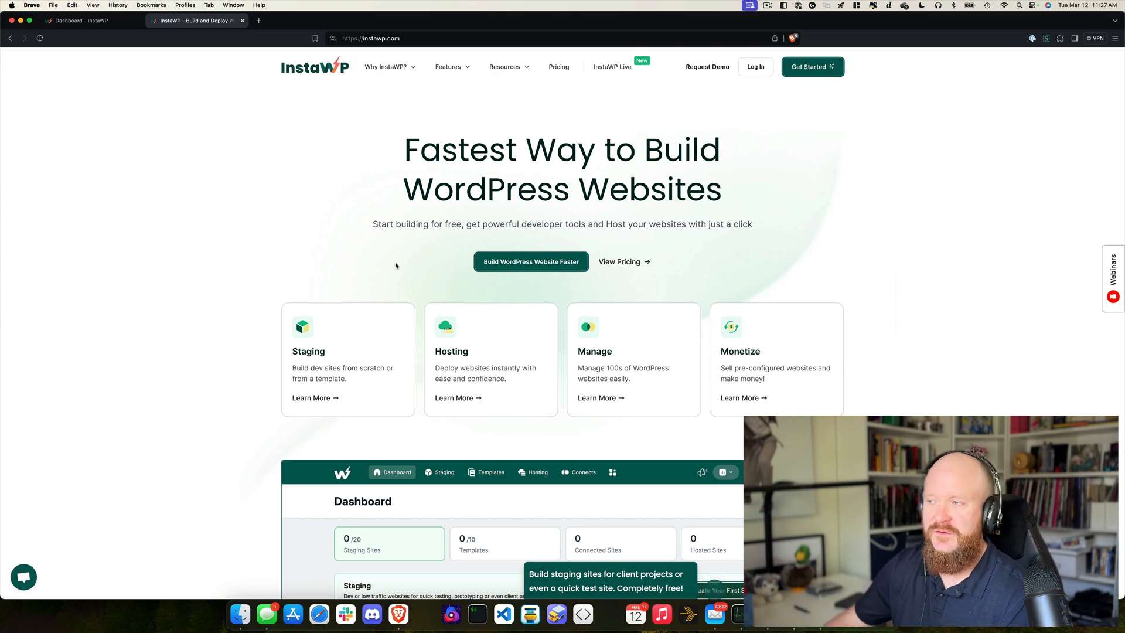
Step: Scroll down and back up through the instawp.com homepage
{"action": "scroll", "coordinate": [396, 266], "scroll_direction": "down", "scroll_amount": 7}
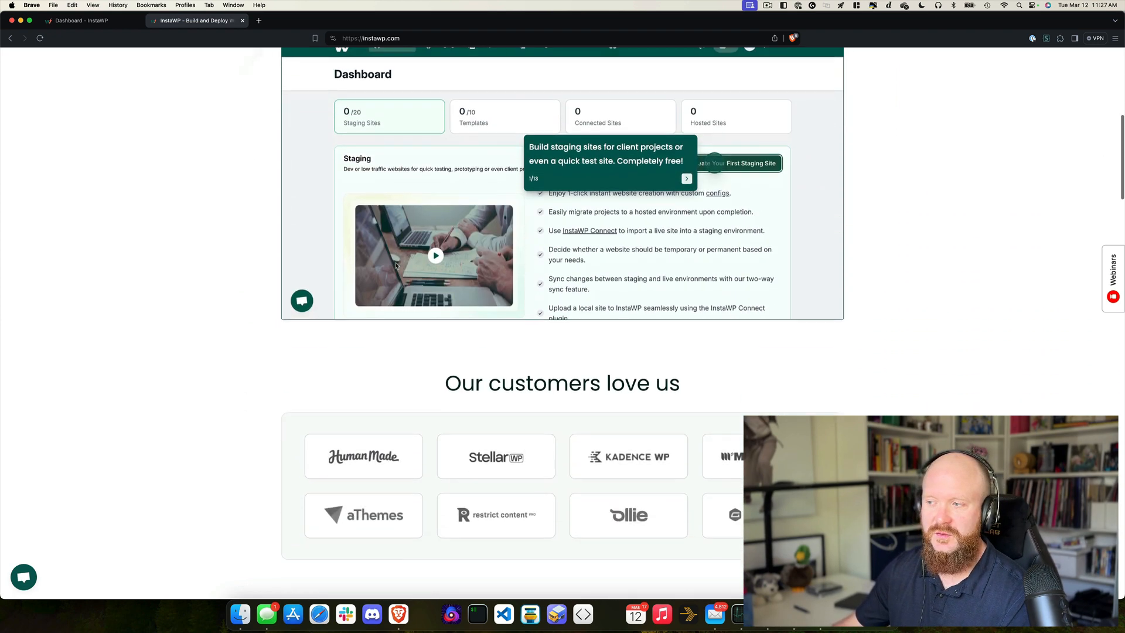
{"action": "scroll", "coordinate": [396, 266], "scroll_direction": "down", "scroll_amount": 10}
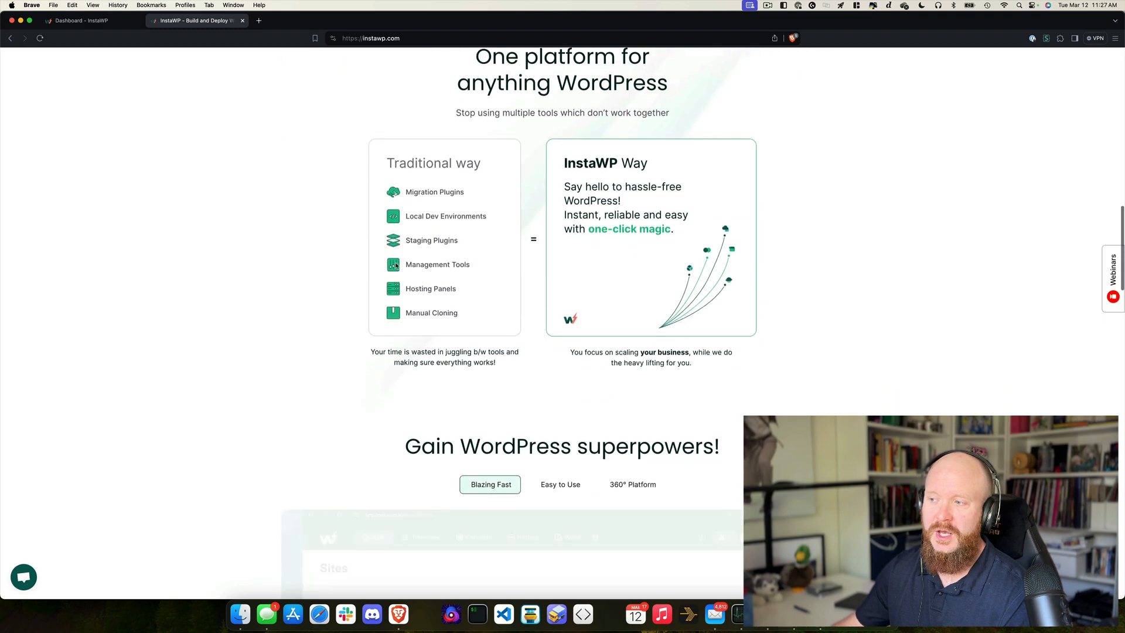
{"action": "scroll", "coordinate": [395, 265], "scroll_direction": "down", "scroll_amount": 7}
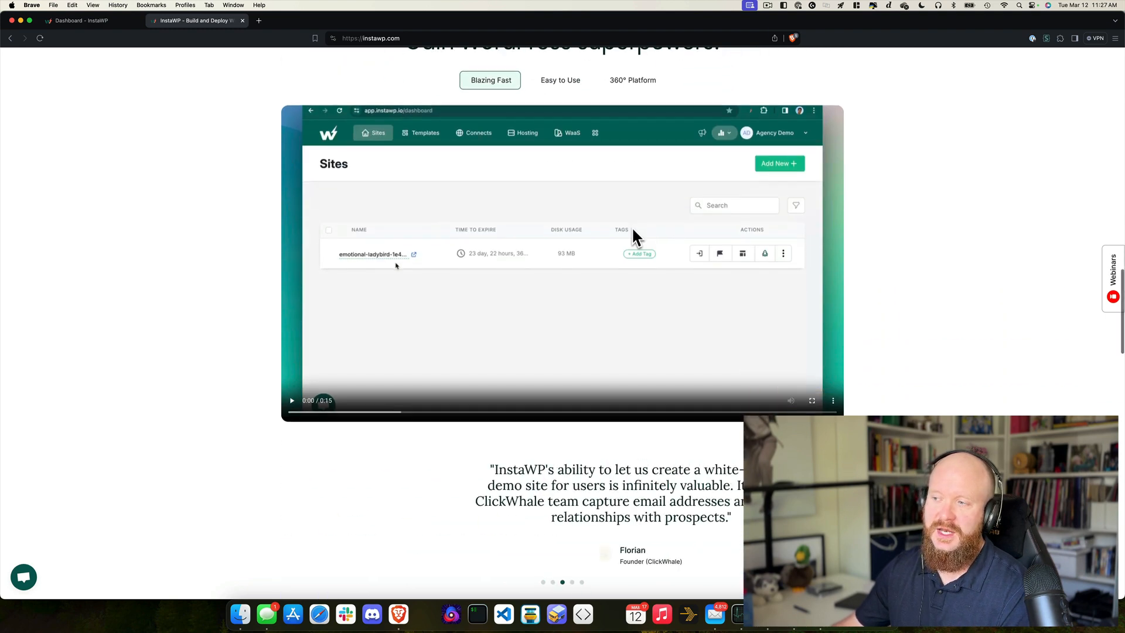
{"action": "scroll", "coordinate": [396, 266], "scroll_direction": "down", "scroll_amount": 2}
{"action": "scroll", "coordinate": [395, 265], "scroll_direction": "up", "scroll_amount": 3}
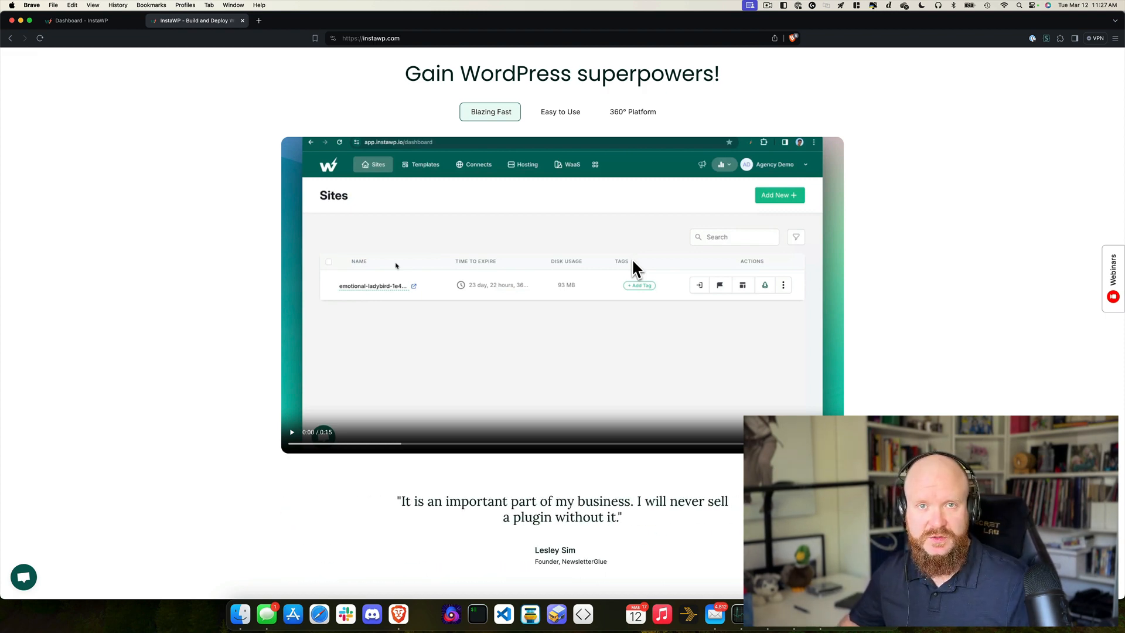
{"action": "scroll", "coordinate": [396, 265], "scroll_direction": "up", "scroll_amount": 15}
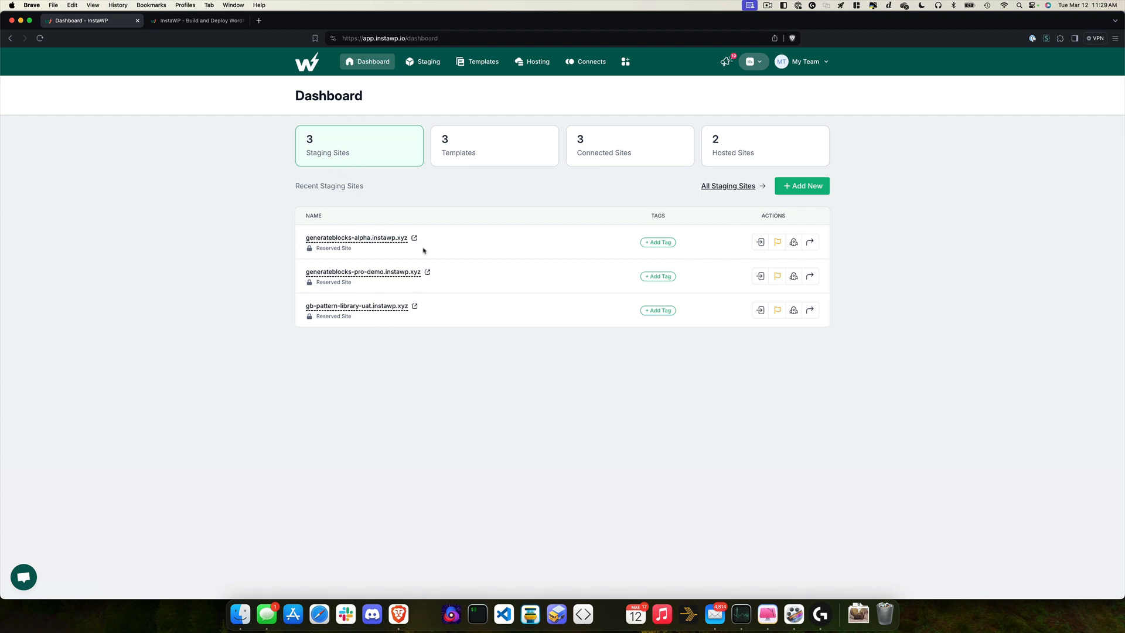
Step: Add a new from-scratch site and name it learnwpthemedev-example
{"action": "left_click", "coordinate": [816, 187]}
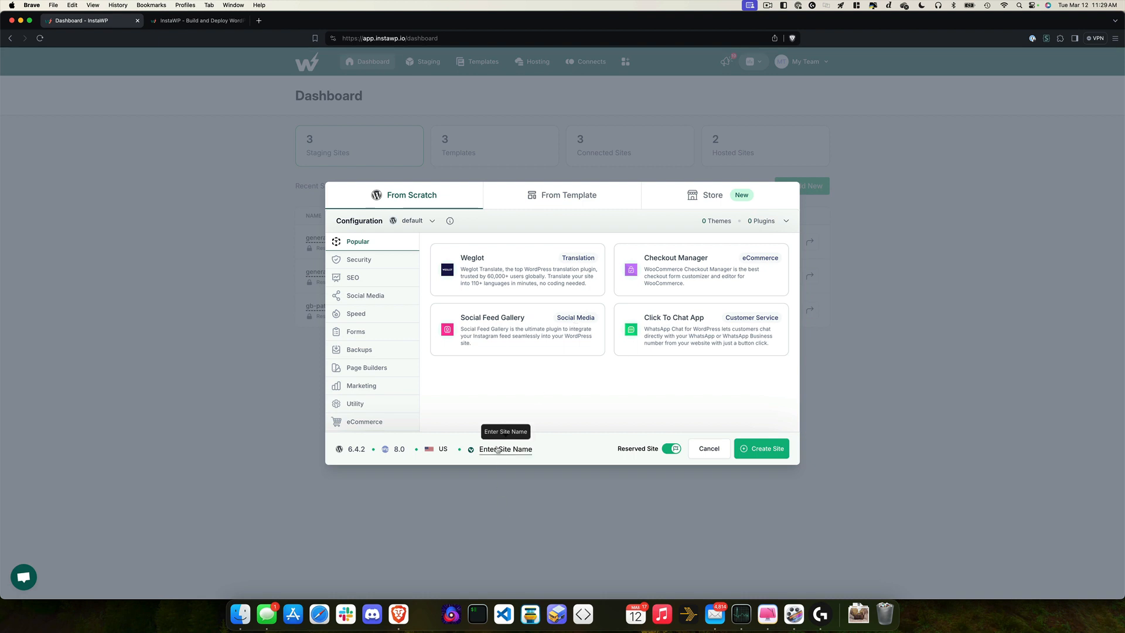
{"action": "left_click", "coordinate": [501, 451]}
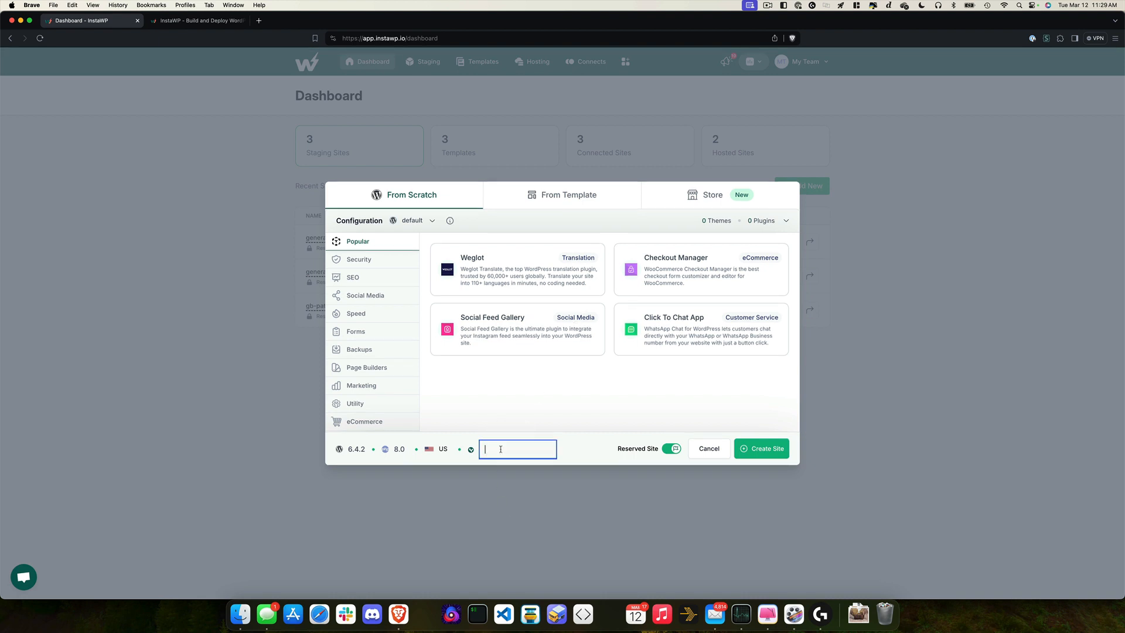
{"action": "type", "text": "learnwpthemedev"}
{"action": "type", "text": "-example"}
{"action": "scroll", "coordinate": [398, 258], "scroll_direction": "down", "scroll_amount": 3}
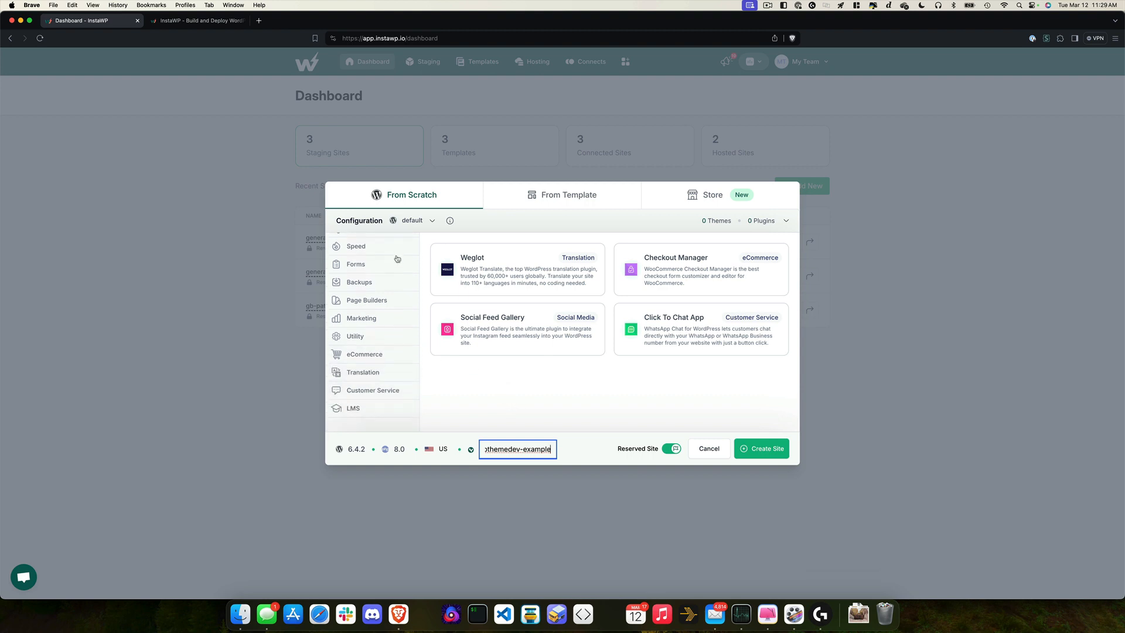
{"action": "scroll", "coordinate": [397, 258], "scroll_direction": "up", "scroll_amount": 3}
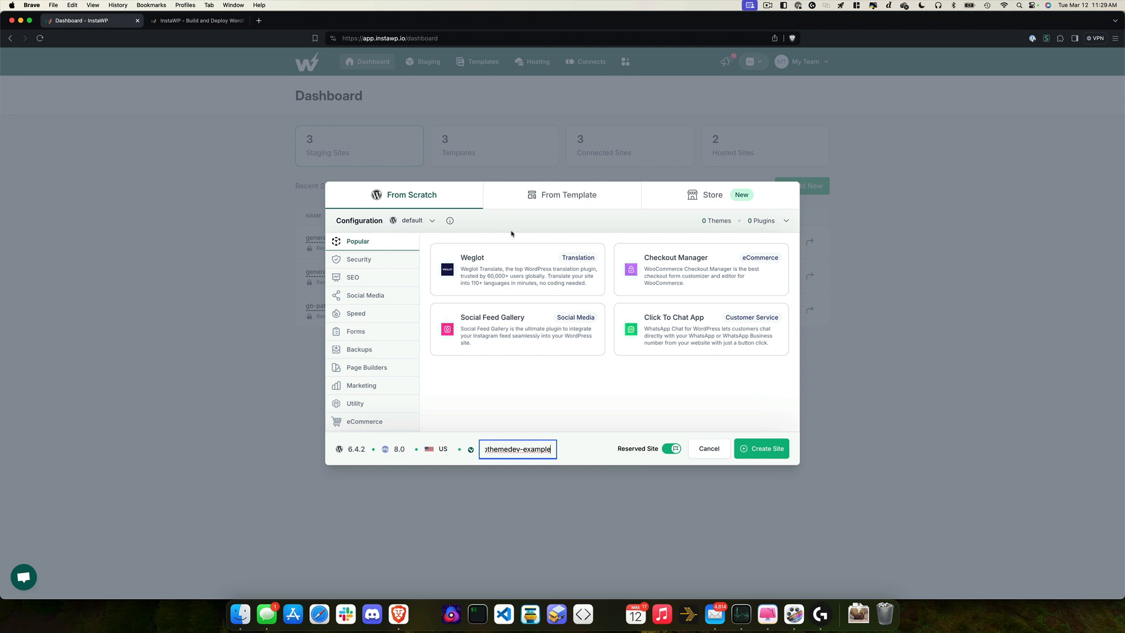
{"action": "scroll", "coordinate": [367, 335], "scroll_direction": "down", "scroll_amount": 3}
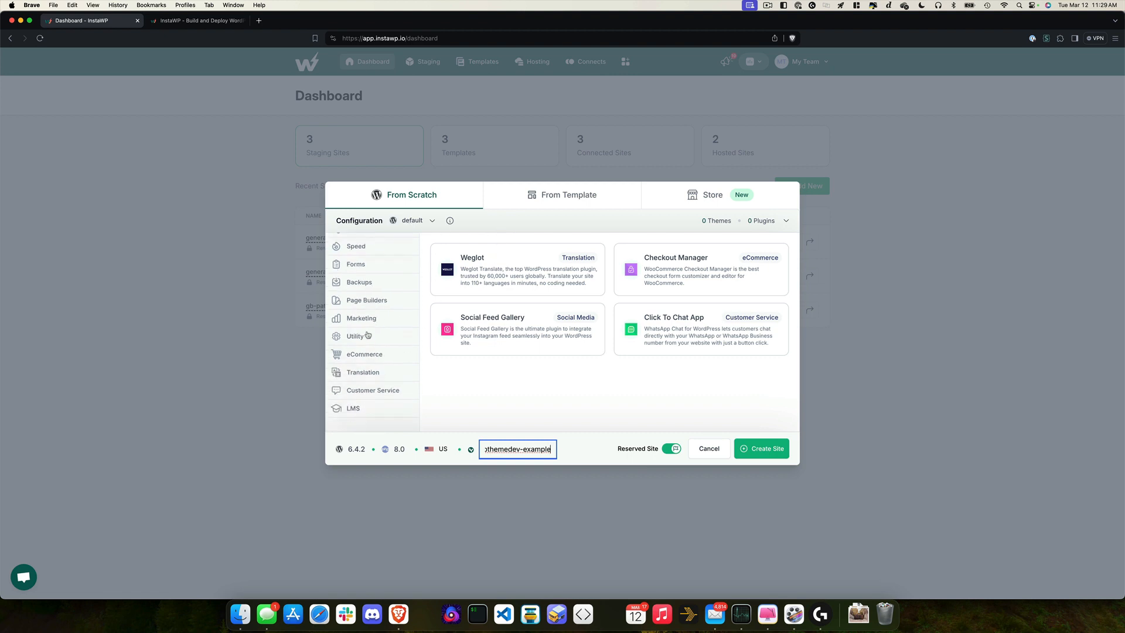
{"action": "scroll", "coordinate": [367, 334], "scroll_direction": "up", "scroll_amount": 3}
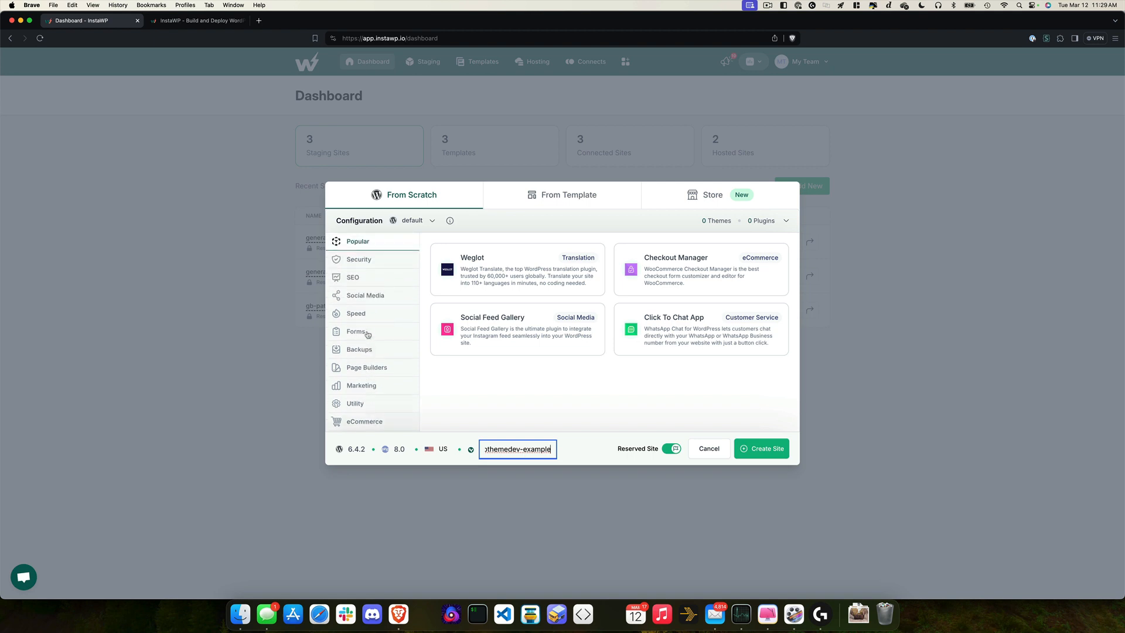
{"action": "scroll", "coordinate": [366, 324], "scroll_direction": "down", "scroll_amount": 1}
{"action": "scroll", "coordinate": [366, 324], "scroll_direction": "up", "scroll_amount": 1}
{"action": "left_click", "coordinate": [366, 372]}
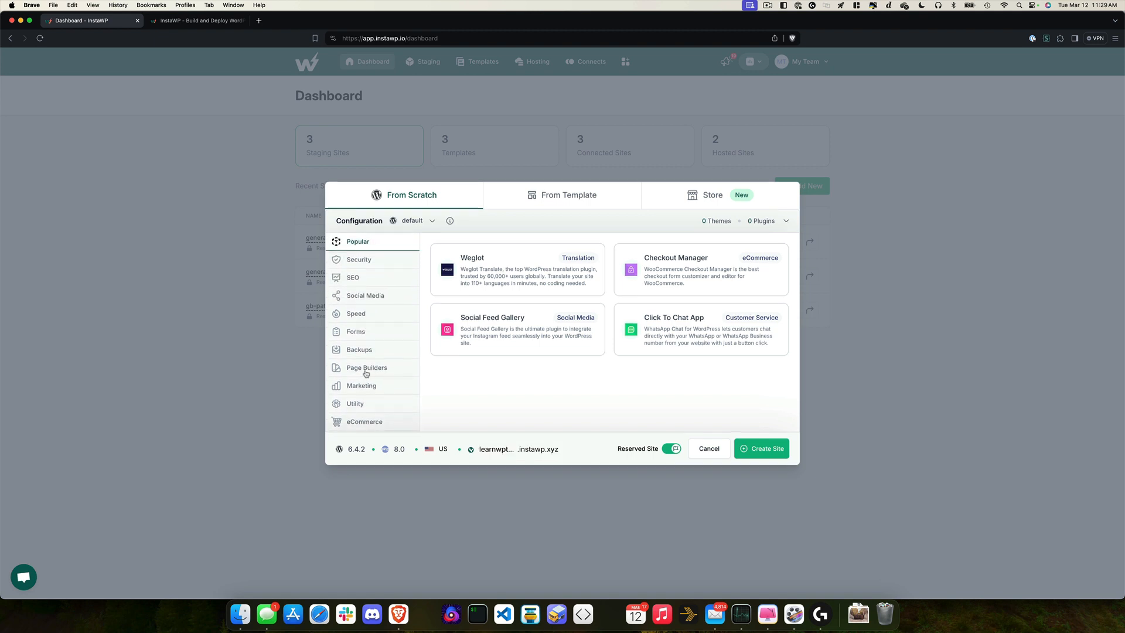
Step: Browse the Page Builders and SEO plugin lists, ticking then unticking Yoast SEO
{"action": "left_click", "coordinate": [366, 373]}
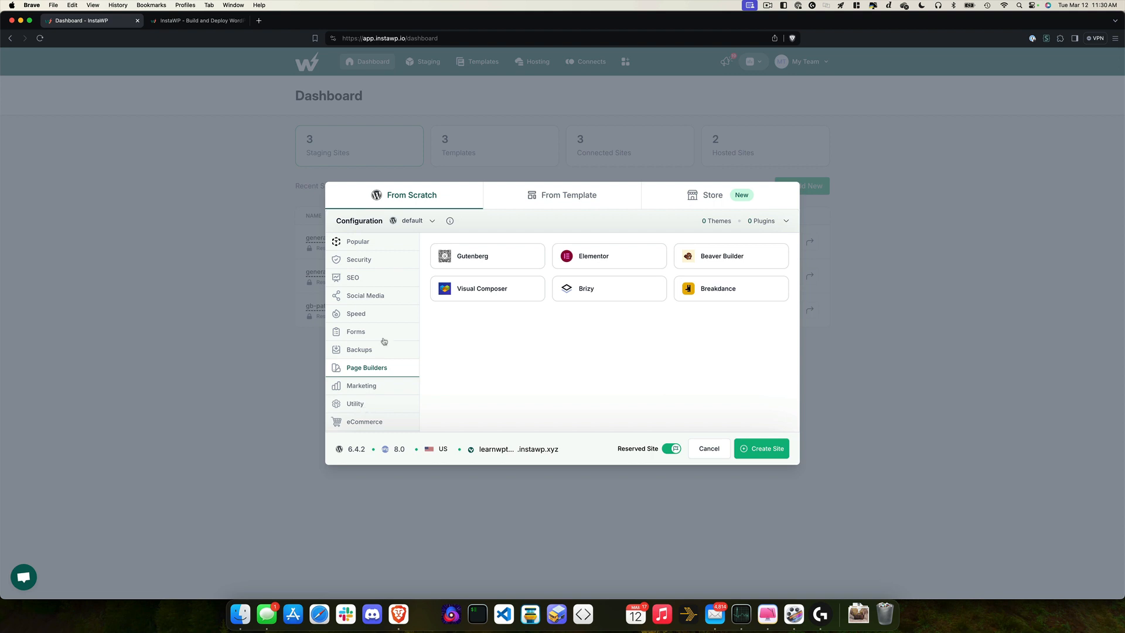
{"action": "left_click", "coordinate": [369, 280]}
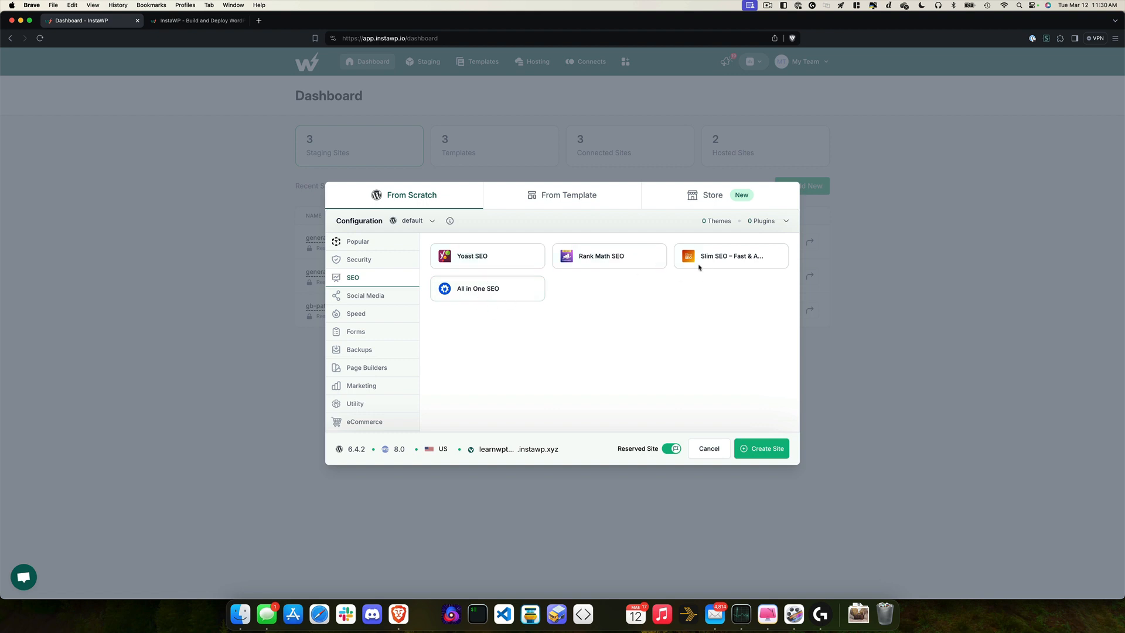
{"action": "left_click", "coordinate": [495, 264]}
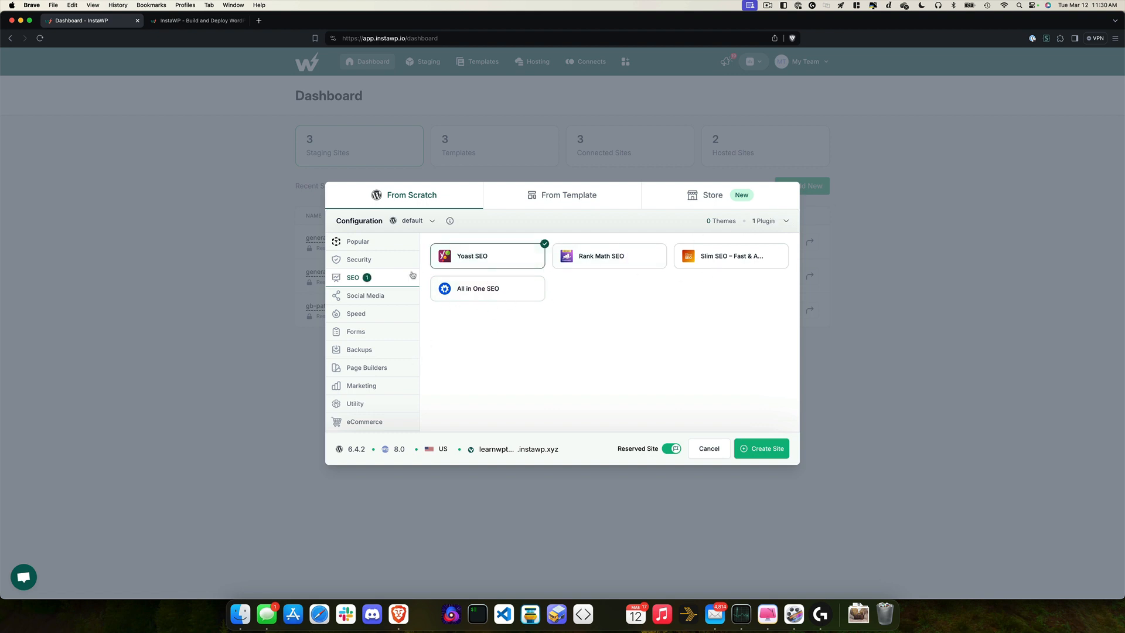
{"action": "left_click", "coordinate": [493, 260]}
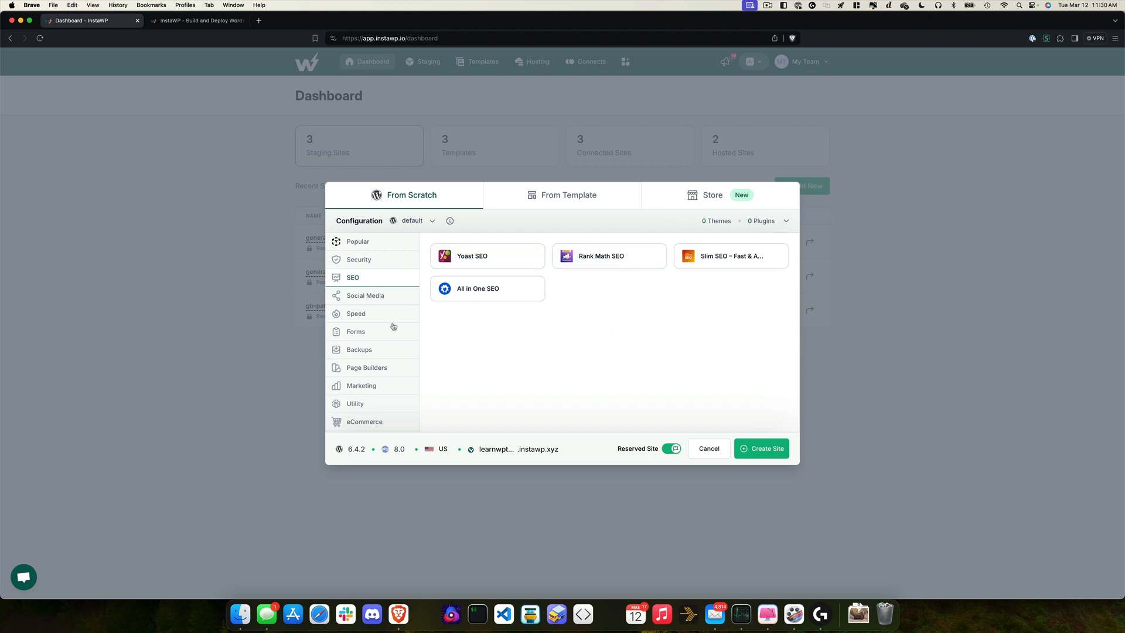
{"action": "scroll", "coordinate": [372, 365], "scroll_direction": "down", "scroll_amount": 3}
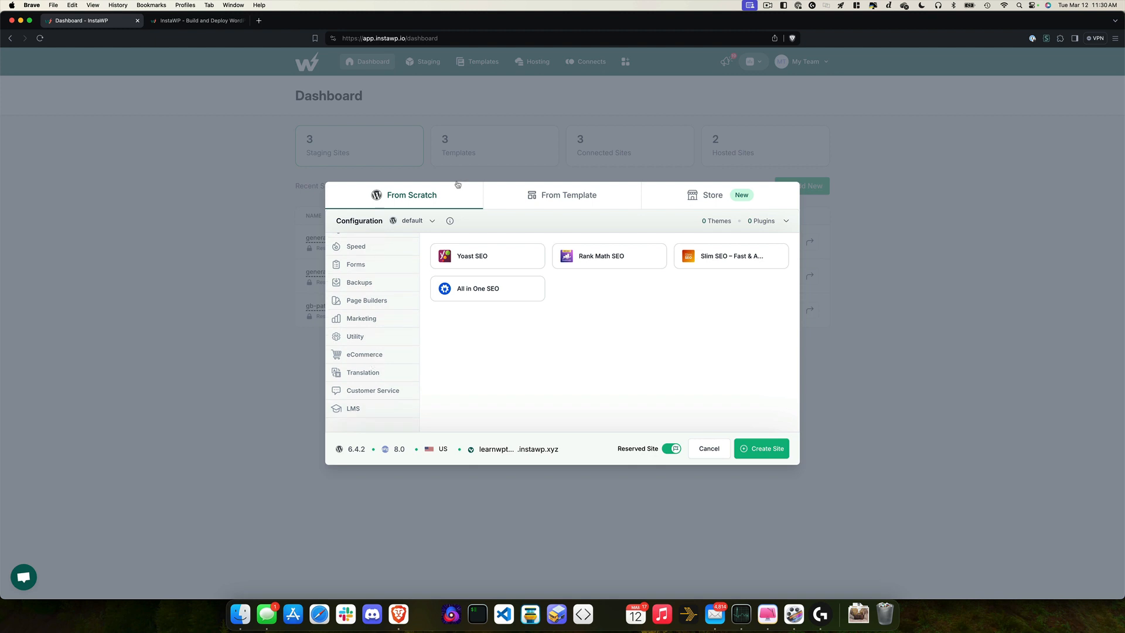
{"action": "left_click", "coordinate": [431, 222]}
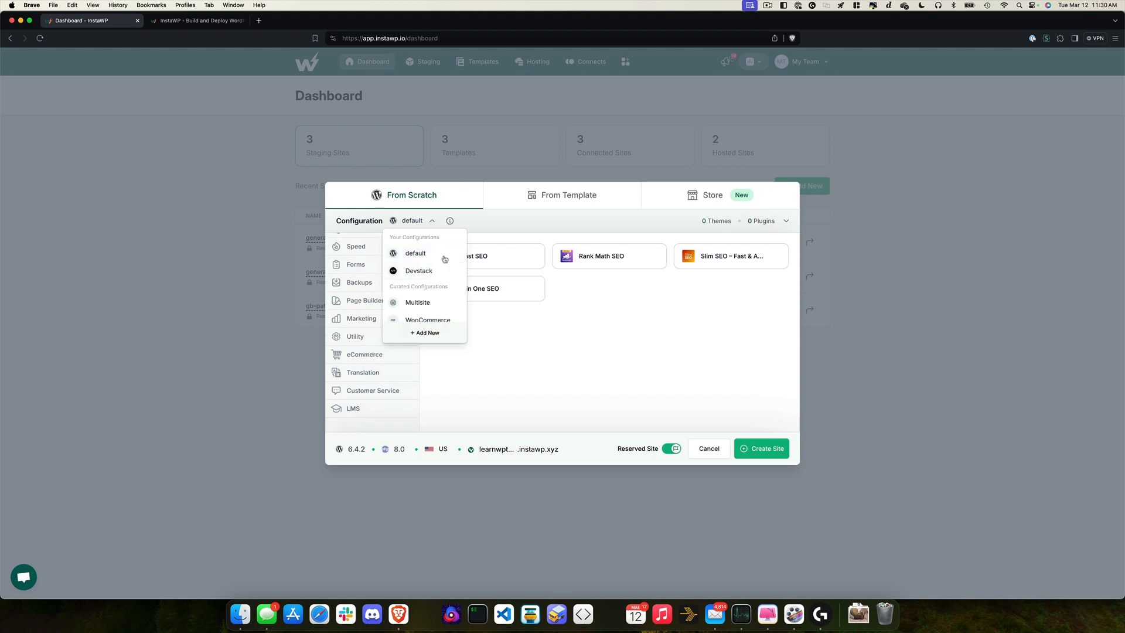
{"action": "scroll", "coordinate": [427, 286], "scroll_direction": "down", "scroll_amount": 1}
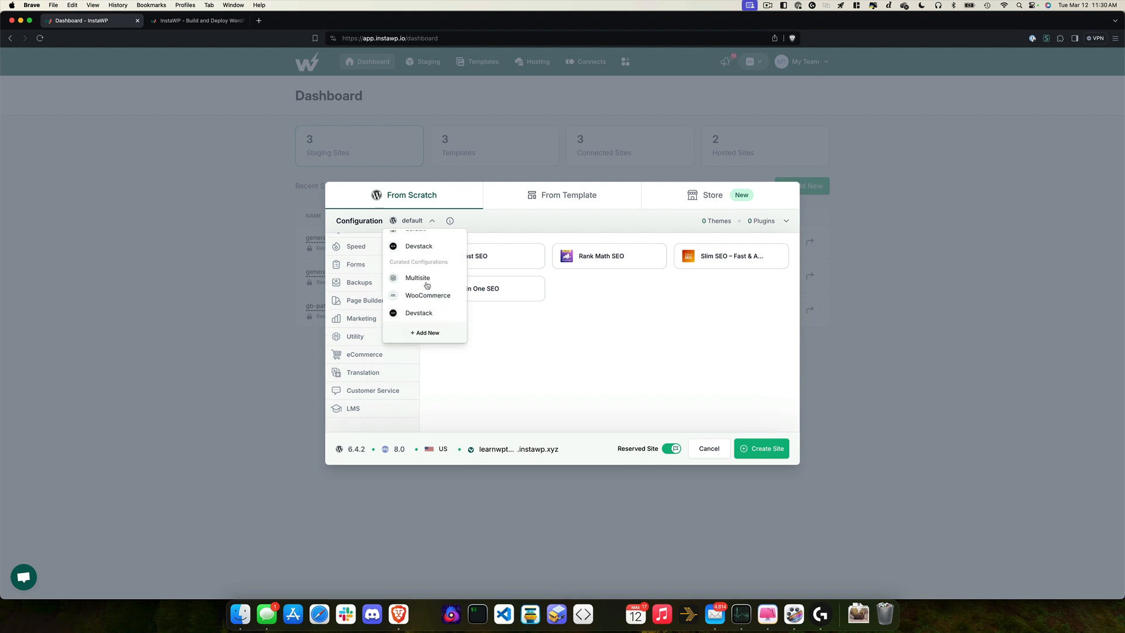
{"action": "scroll", "coordinate": [427, 286], "scroll_direction": "up", "scroll_amount": 1}
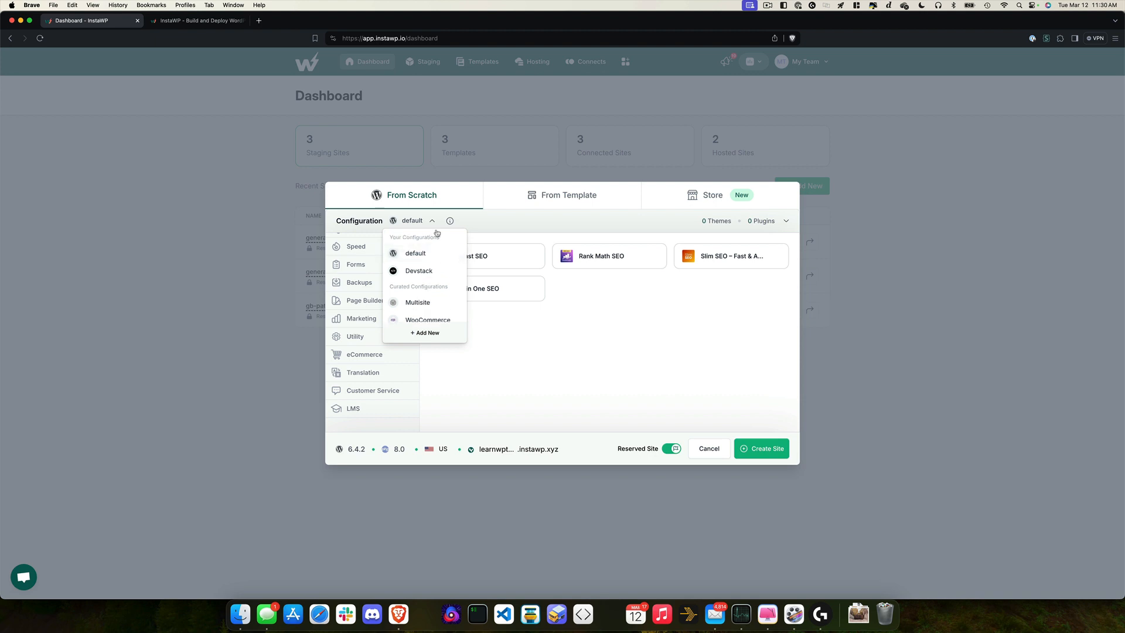
{"action": "left_click", "coordinate": [449, 221]}
{"action": "scroll", "coordinate": [437, 340], "scroll_direction": "down", "scroll_amount": 3}
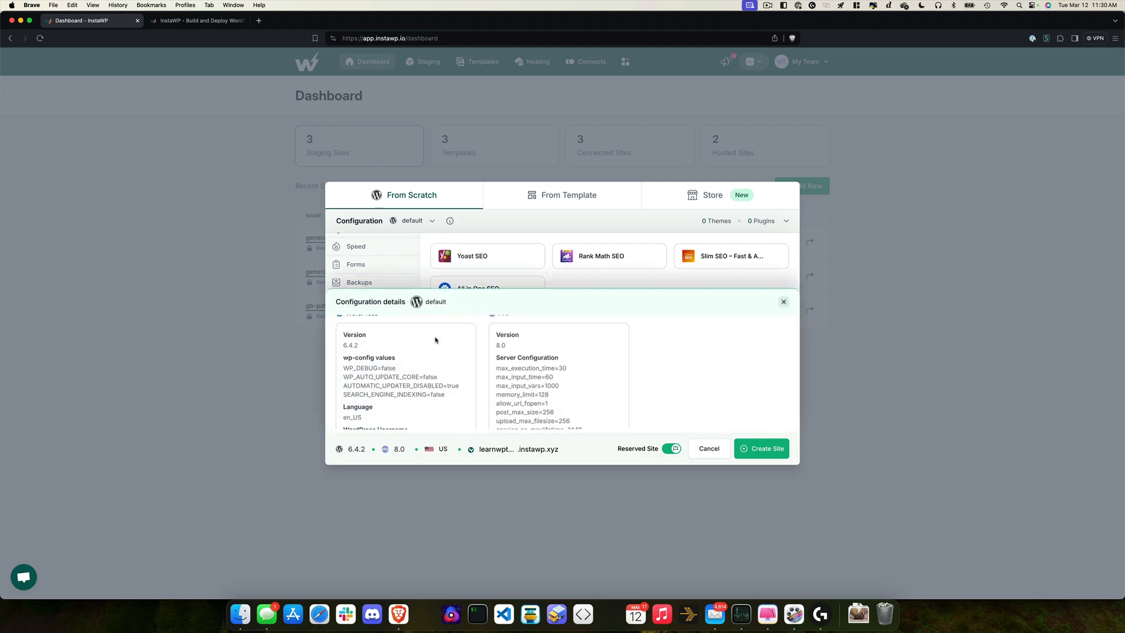
{"action": "scroll", "coordinate": [380, 345], "scroll_direction": "up", "scroll_amount": 1}
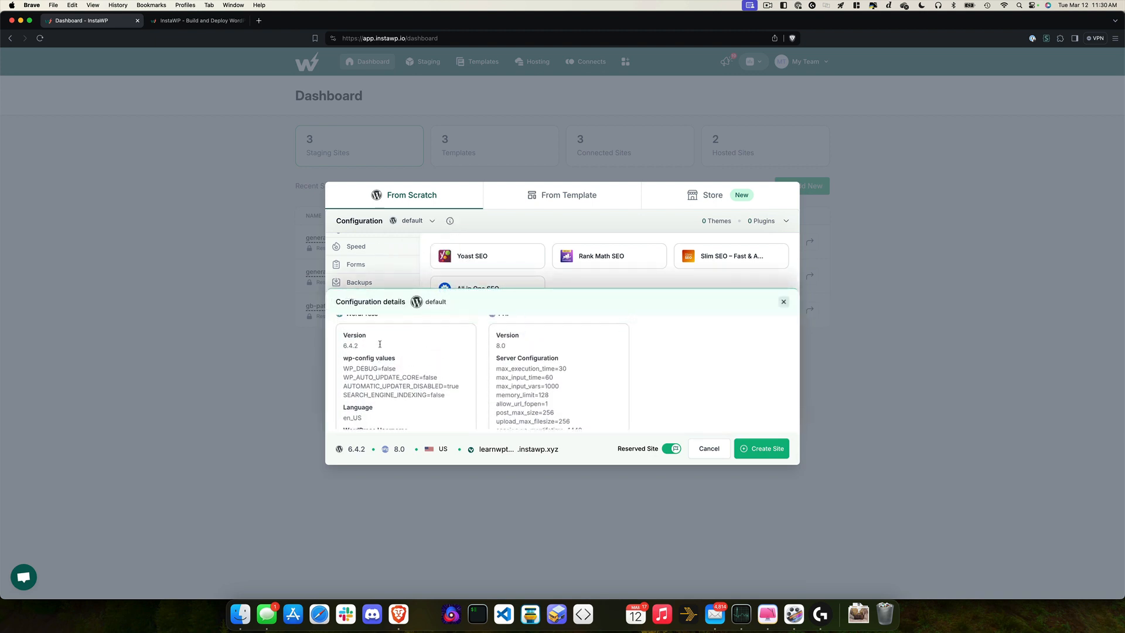
{"action": "left_click_drag", "start_coordinate": [449, 399], "coordinate": [343, 373]}
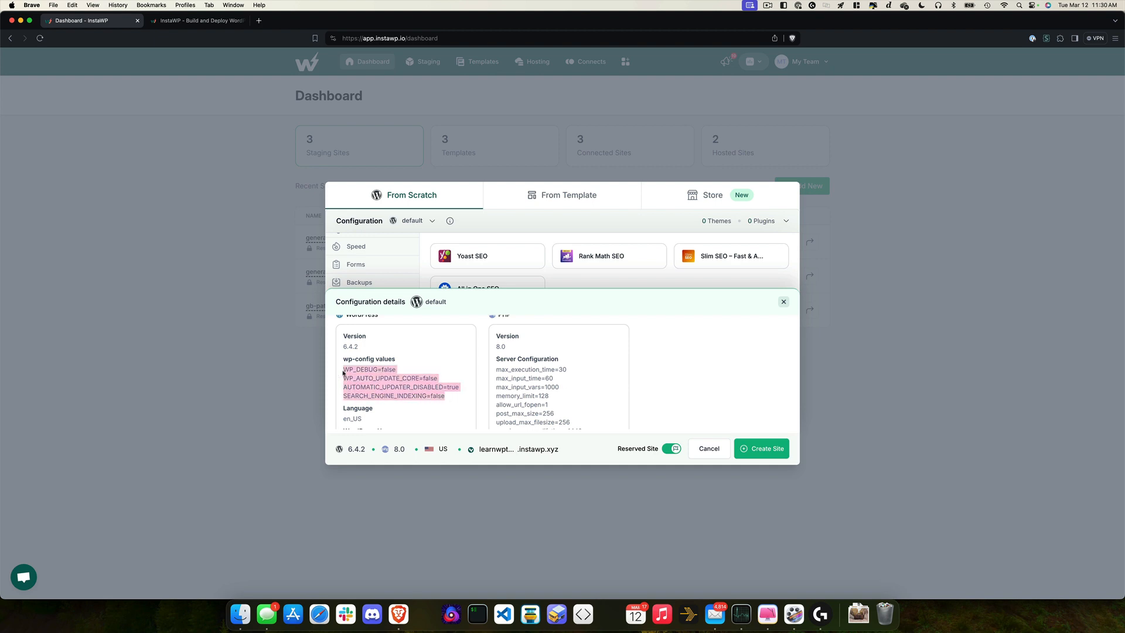
{"action": "scroll", "coordinate": [533, 361], "scroll_direction": "down", "scroll_amount": 5}
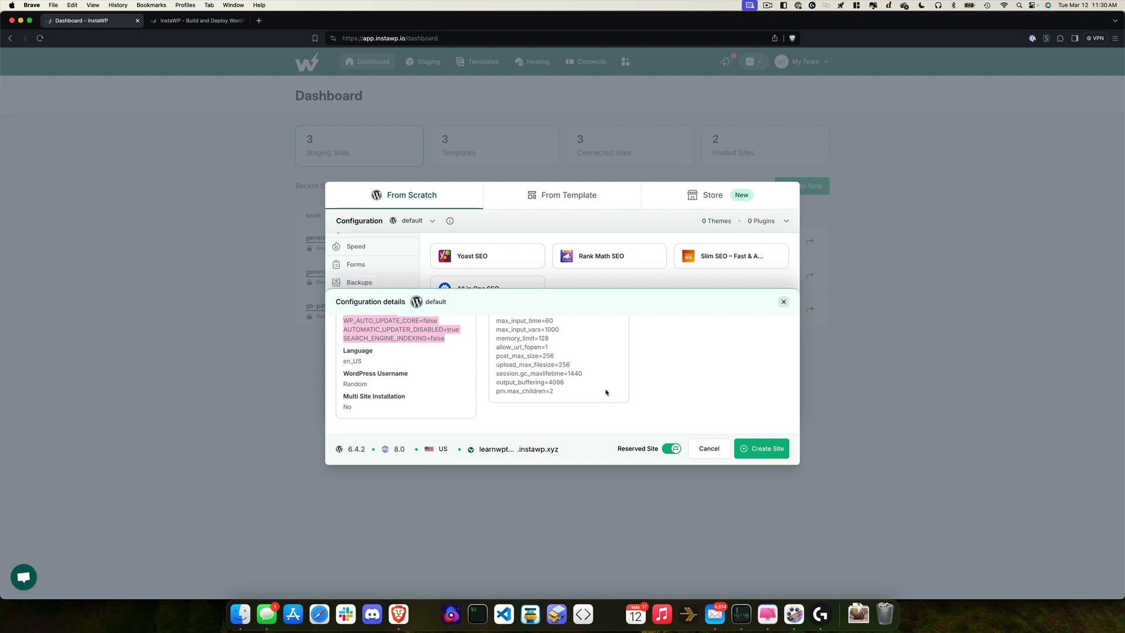
{"action": "left_click", "coordinate": [622, 276]}
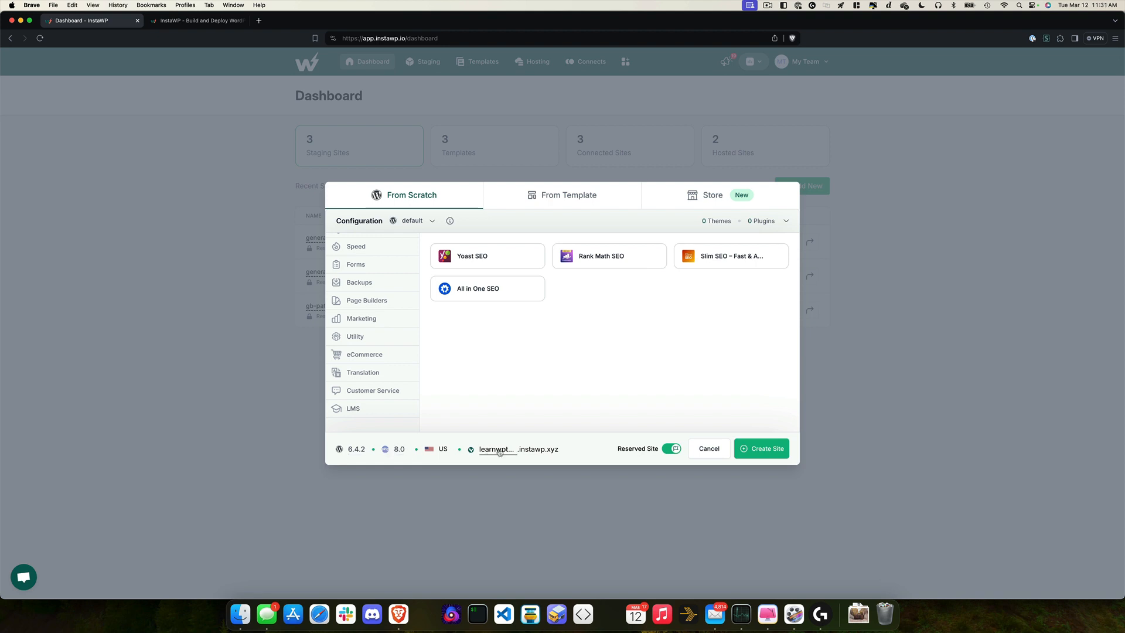
Step: Create the learnwpthemedev-example site and use Magic Login to reach its WordPress admin
{"action": "left_click", "coordinate": [775, 449]}
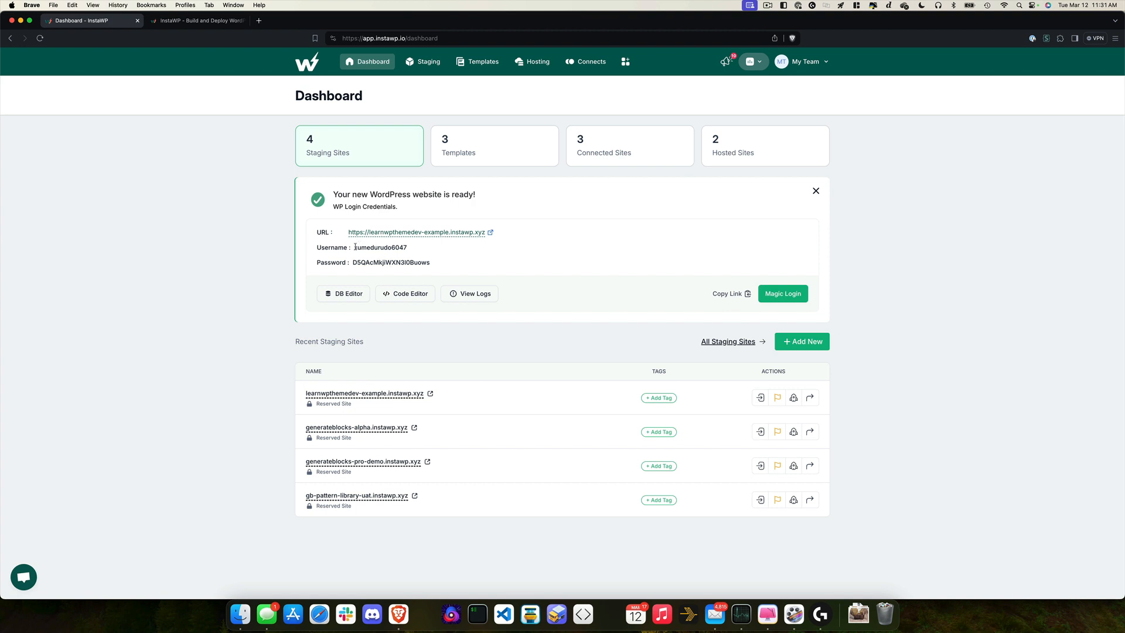
{"action": "left_click_drag", "start_coordinate": [355, 247], "coordinate": [411, 249]}
{"action": "left_click", "coordinate": [458, 265]}
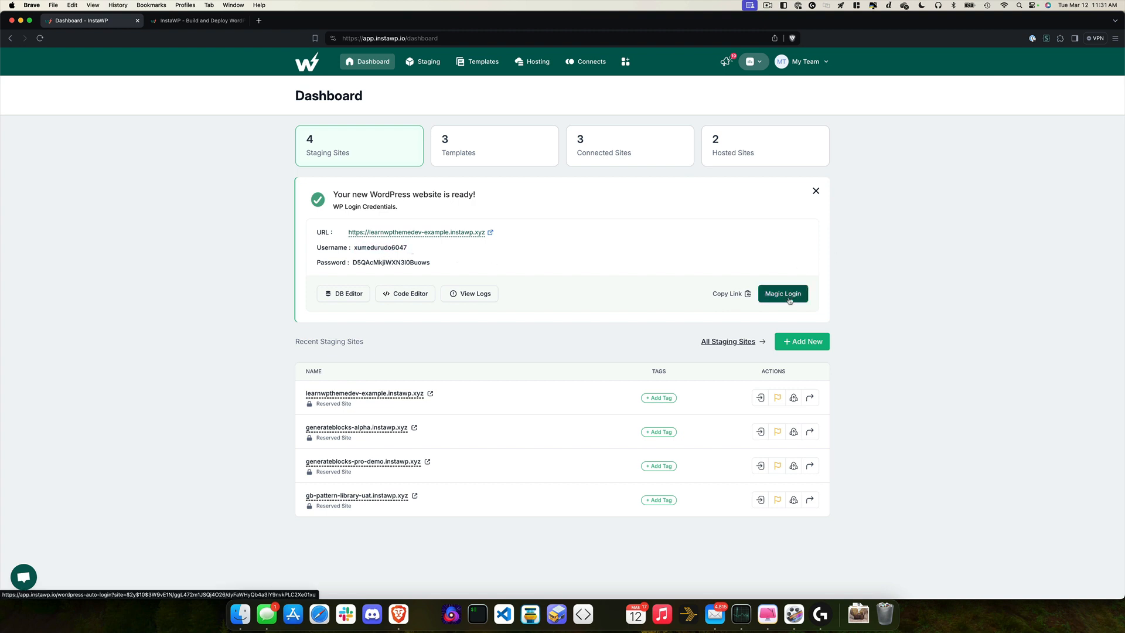
{"action": "left_click", "coordinate": [789, 301]}
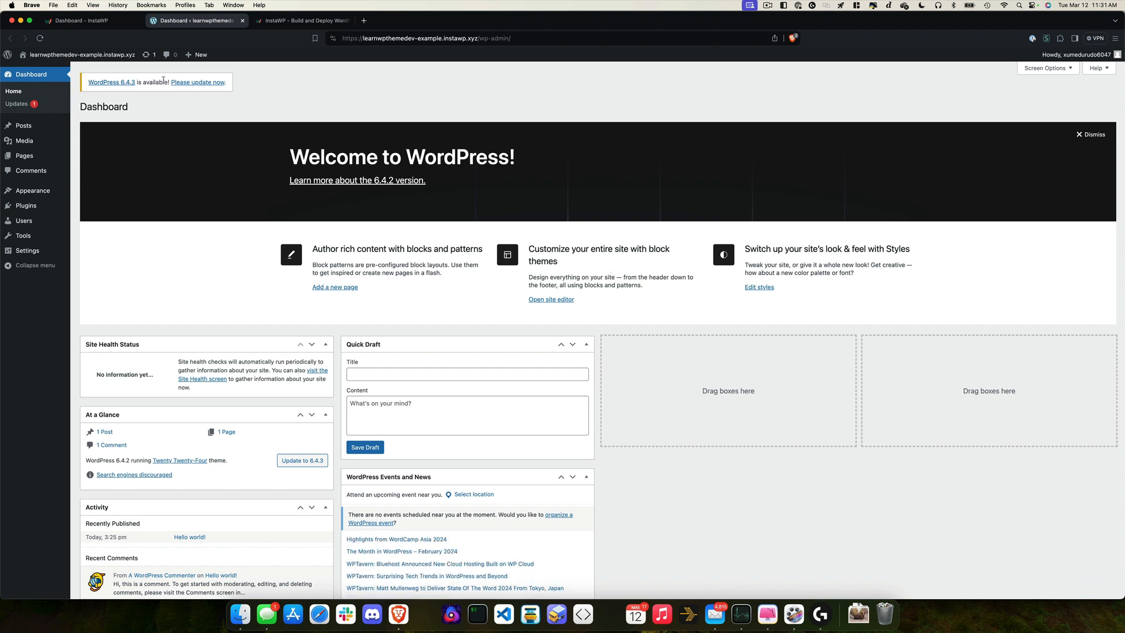
Step: Upload, install and activate generateblocks-1.9.0-alpha.1.zip
{"action": "mouse_move", "coordinate": [34, 219]}
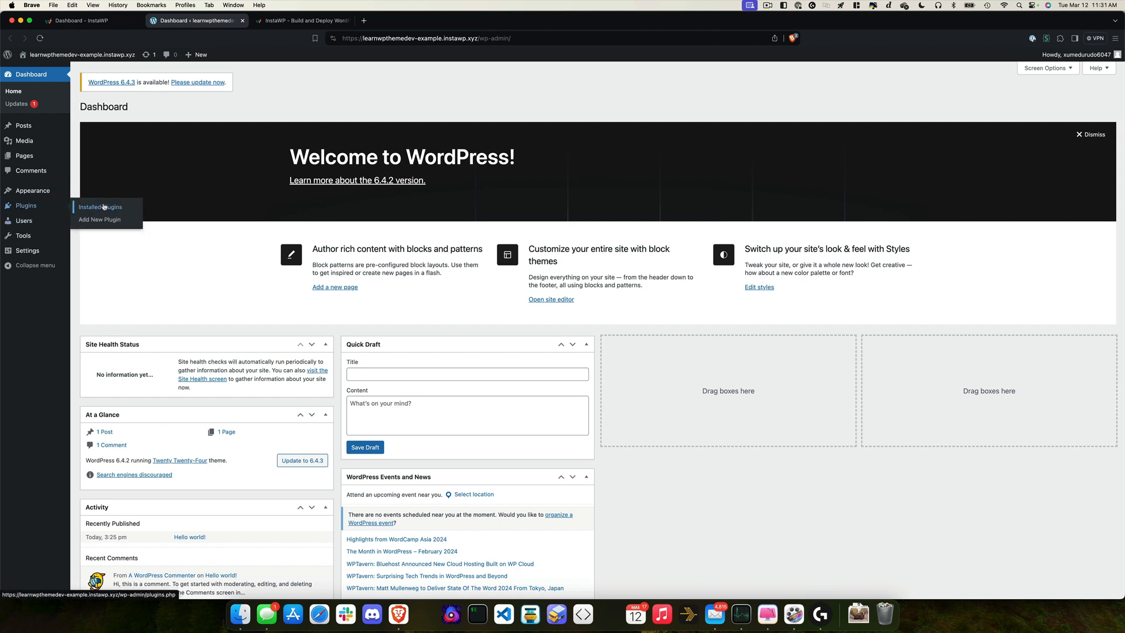
{"action": "left_click", "coordinate": [103, 206]}
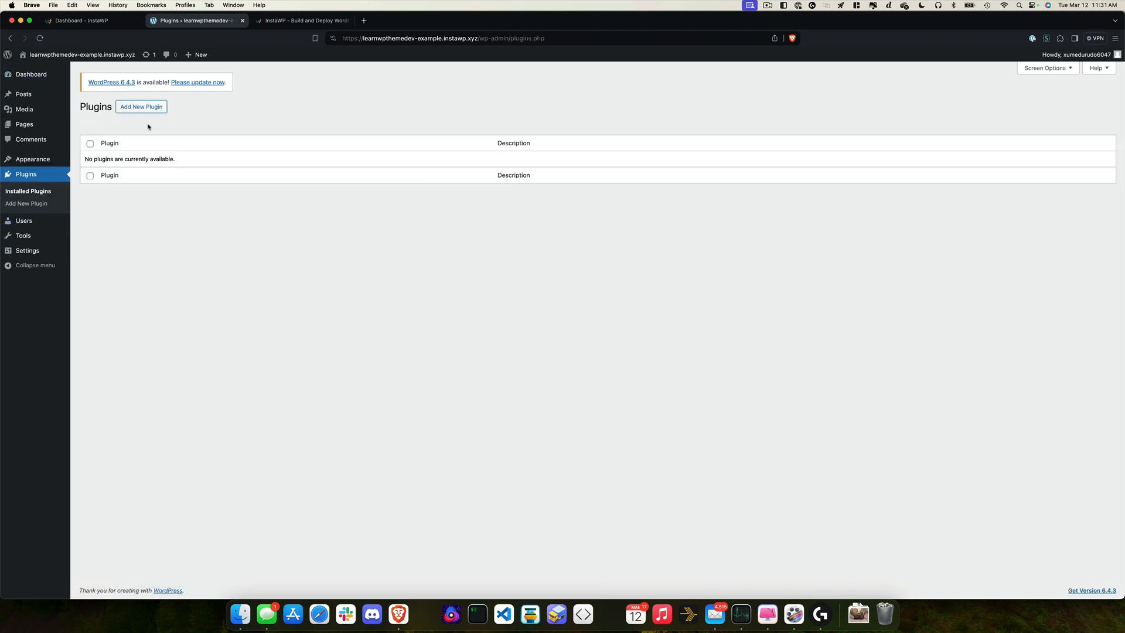
{"action": "left_click", "coordinate": [144, 107]}
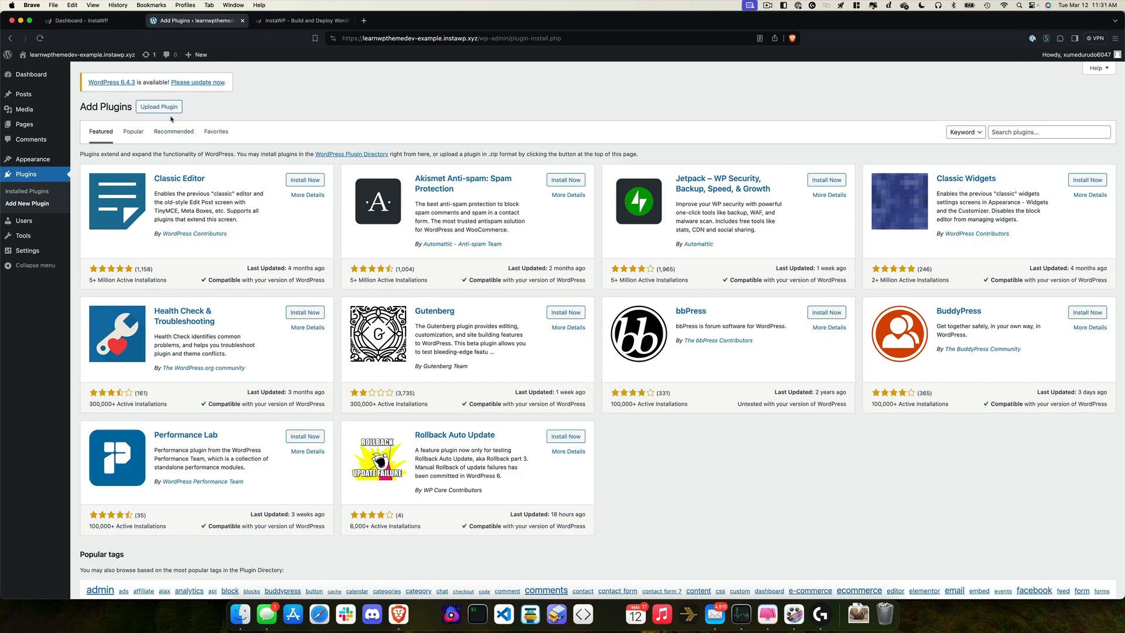
{"action": "left_click", "coordinate": [162, 108]}
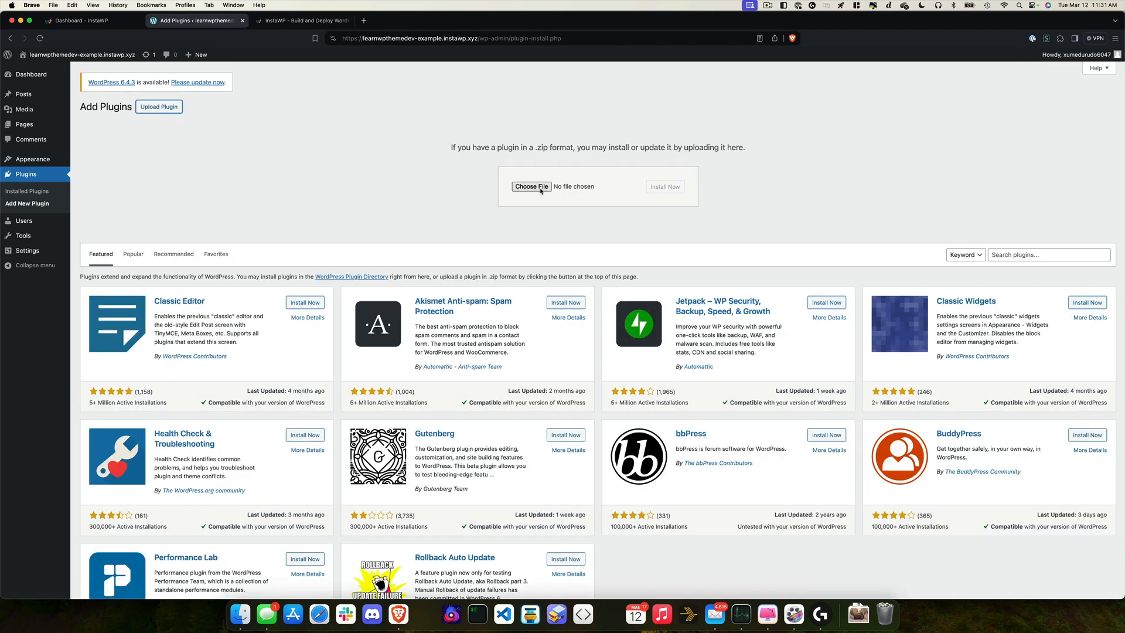
{"action": "left_click", "coordinate": [539, 188]}
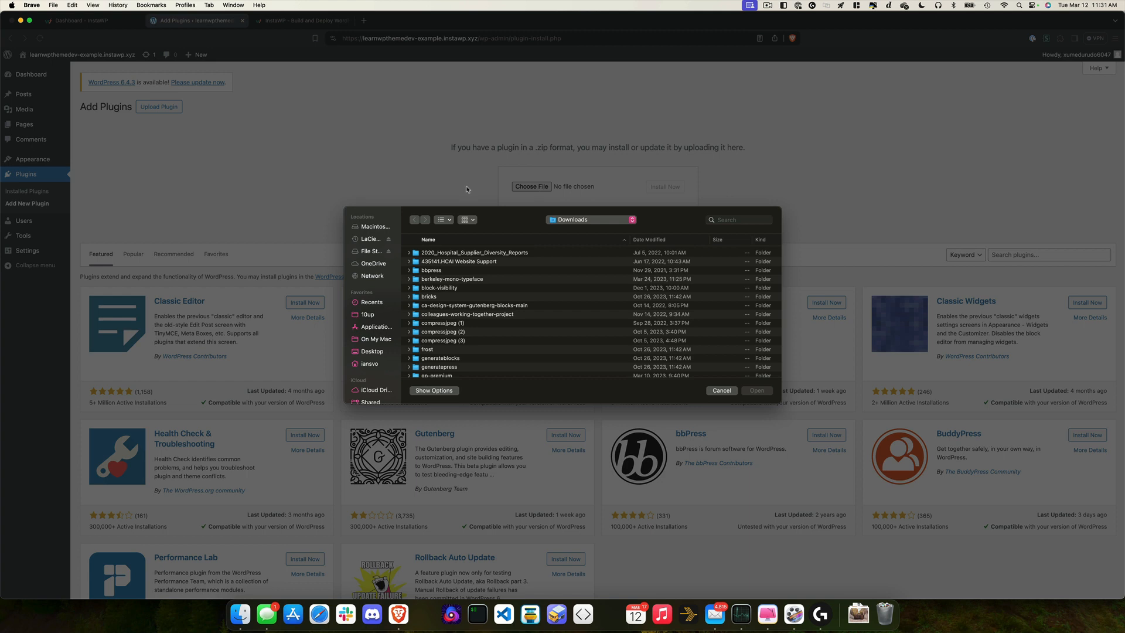
{"action": "scroll", "coordinate": [377, 382], "scroll_direction": "down", "scroll_amount": 3}
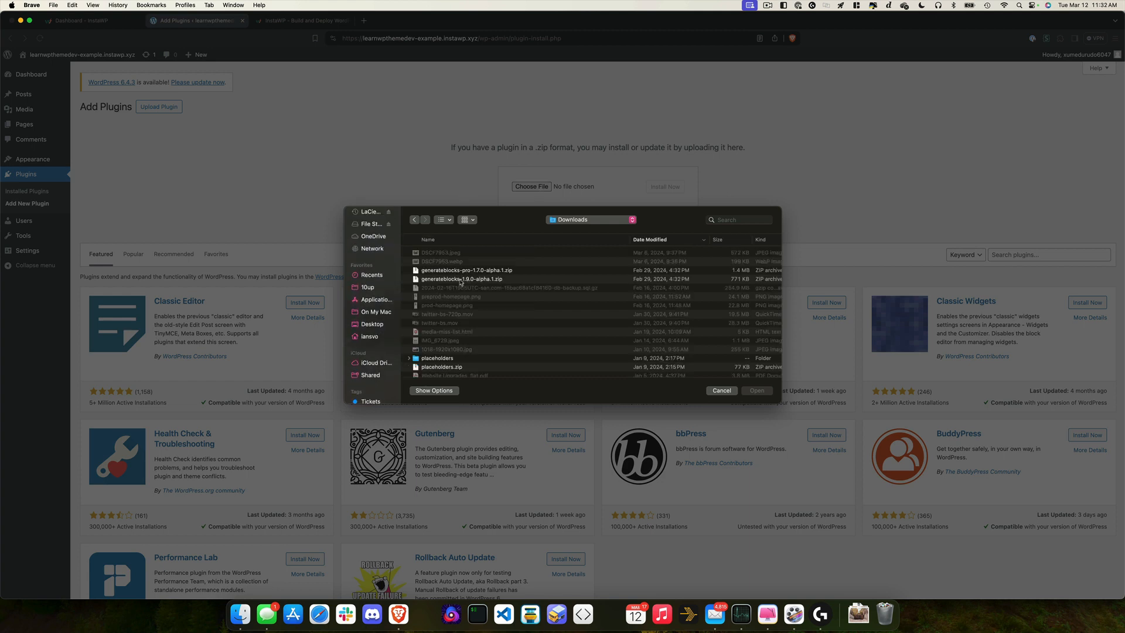
{"action": "left_click", "coordinate": [460, 279]}
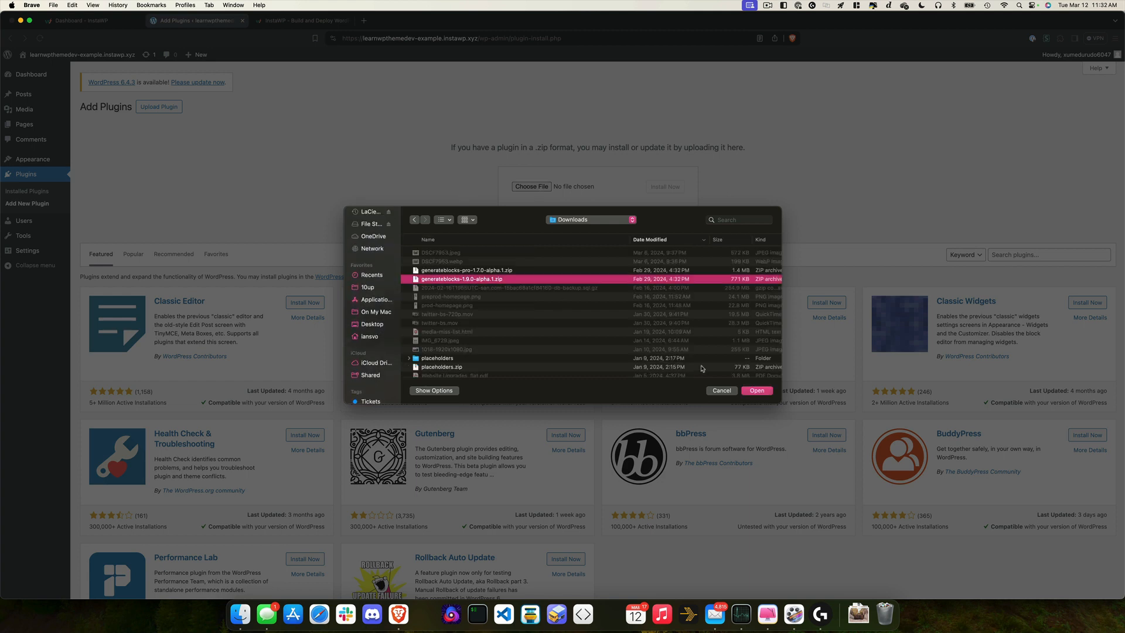
{"action": "left_click", "coordinate": [758, 390]}
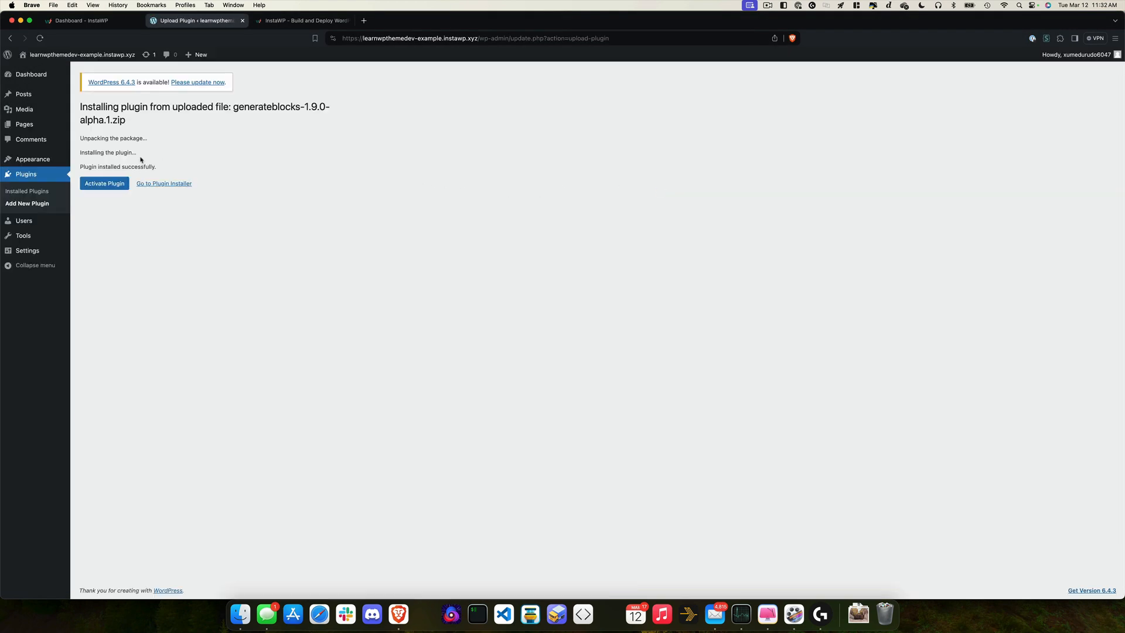
{"action": "left_click", "coordinate": [113, 186]}
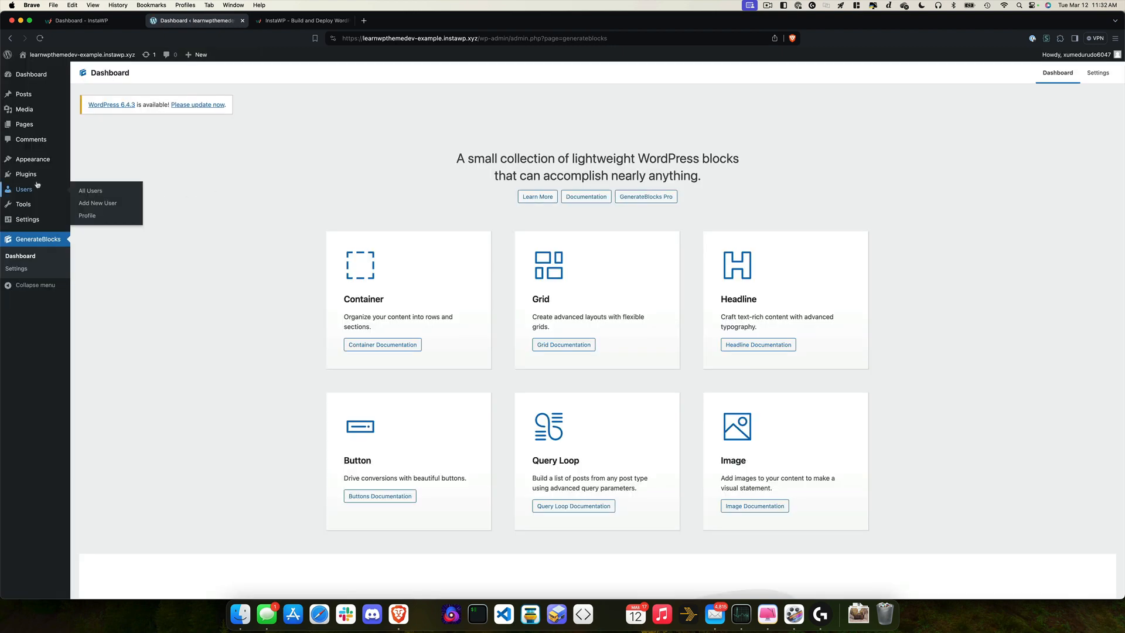
Step: Upload, install and activate generateblocks-pro-1.7.0-alpha.1.zip
{"action": "left_click", "coordinate": [105, 173]}
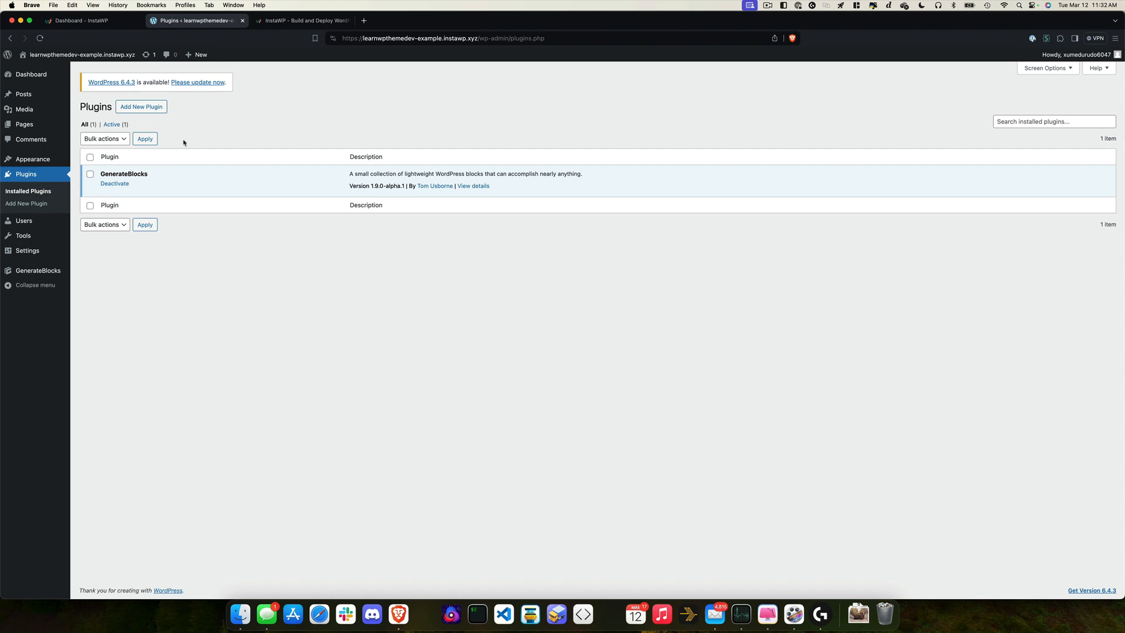
{"action": "left_click", "coordinate": [162, 109]}
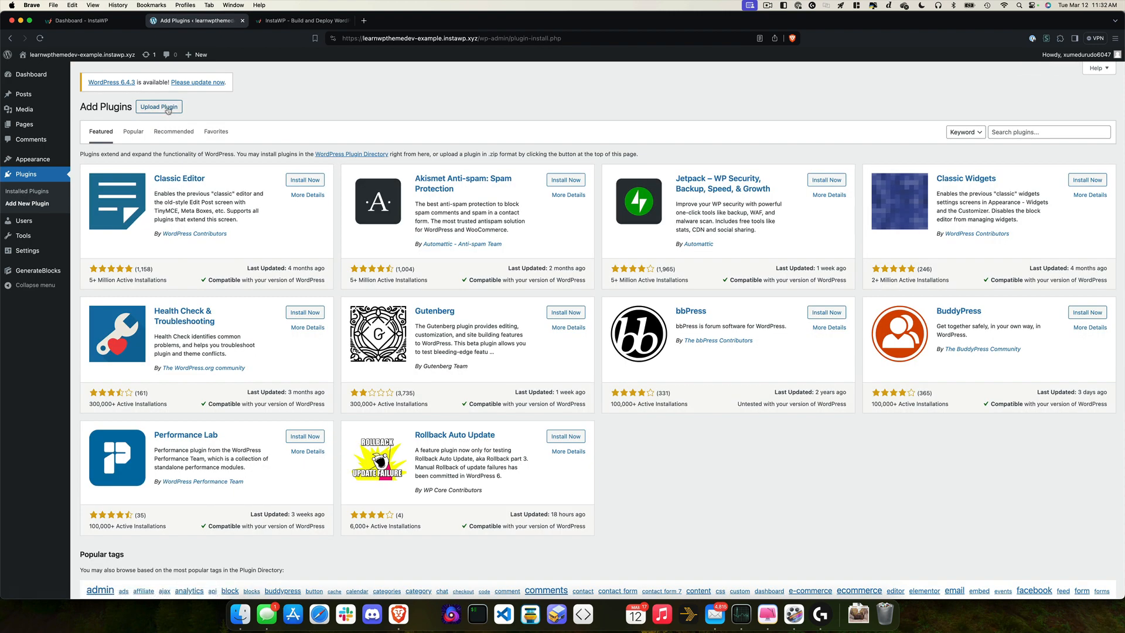
{"action": "left_click", "coordinate": [168, 108]}
{"action": "left_click", "coordinate": [532, 188]}
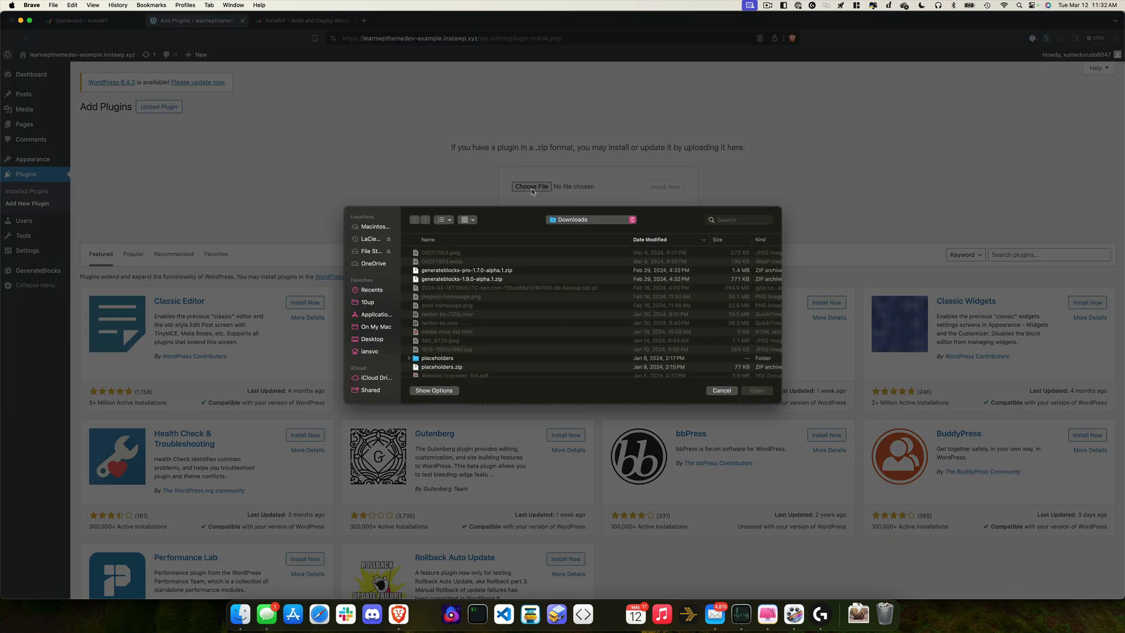
{"action": "left_click", "coordinate": [487, 273]}
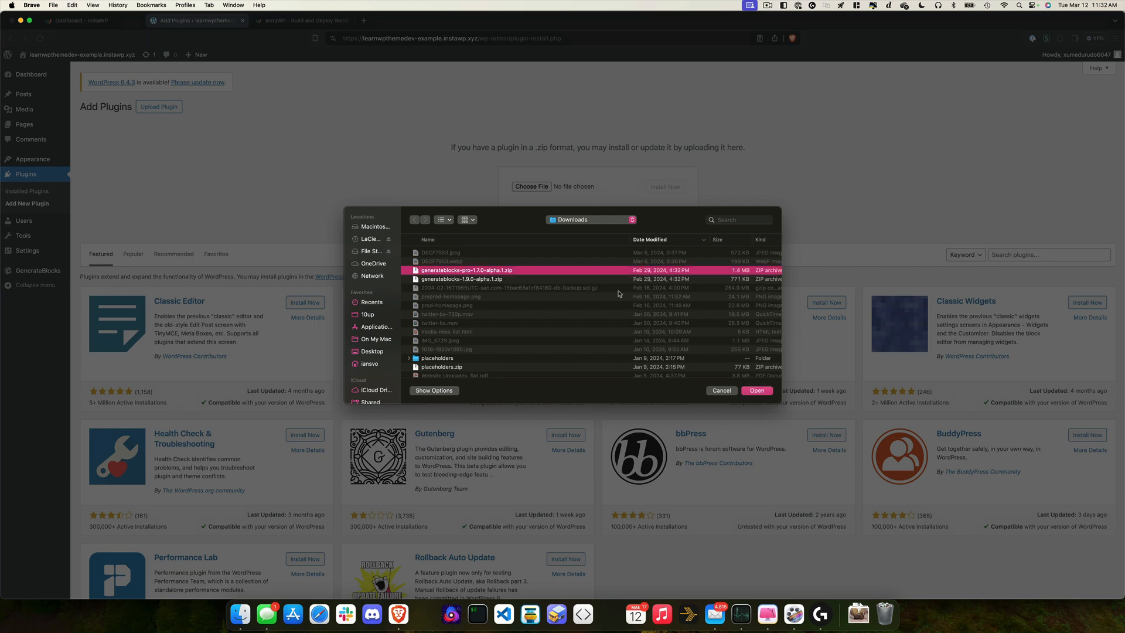
{"action": "key", "text": "Return"}
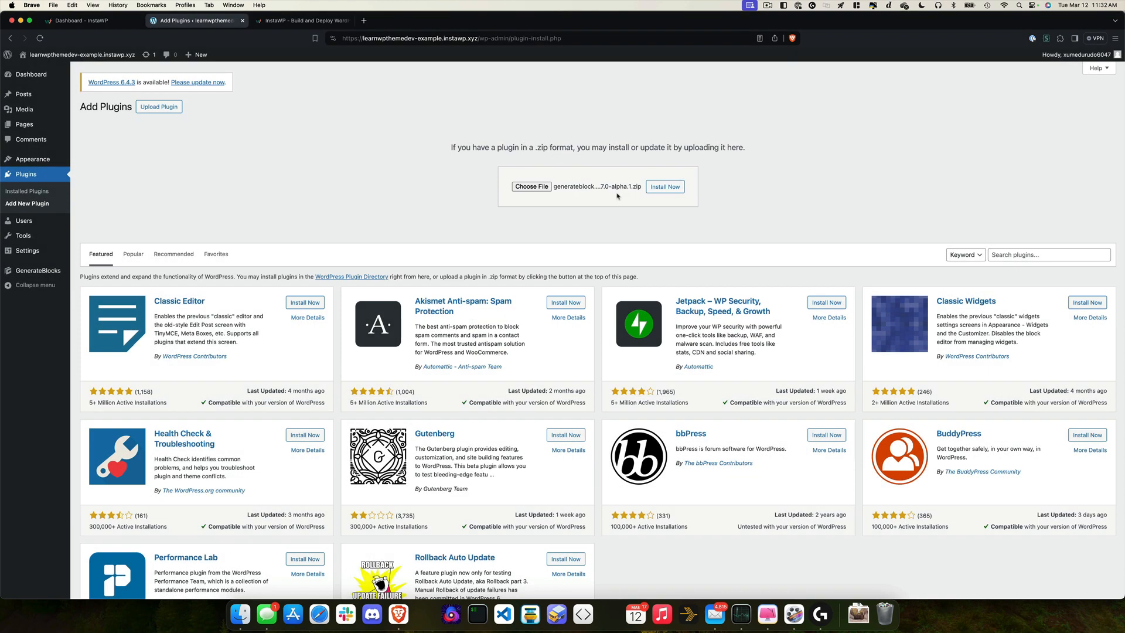
{"action": "left_click", "coordinate": [665, 187]}
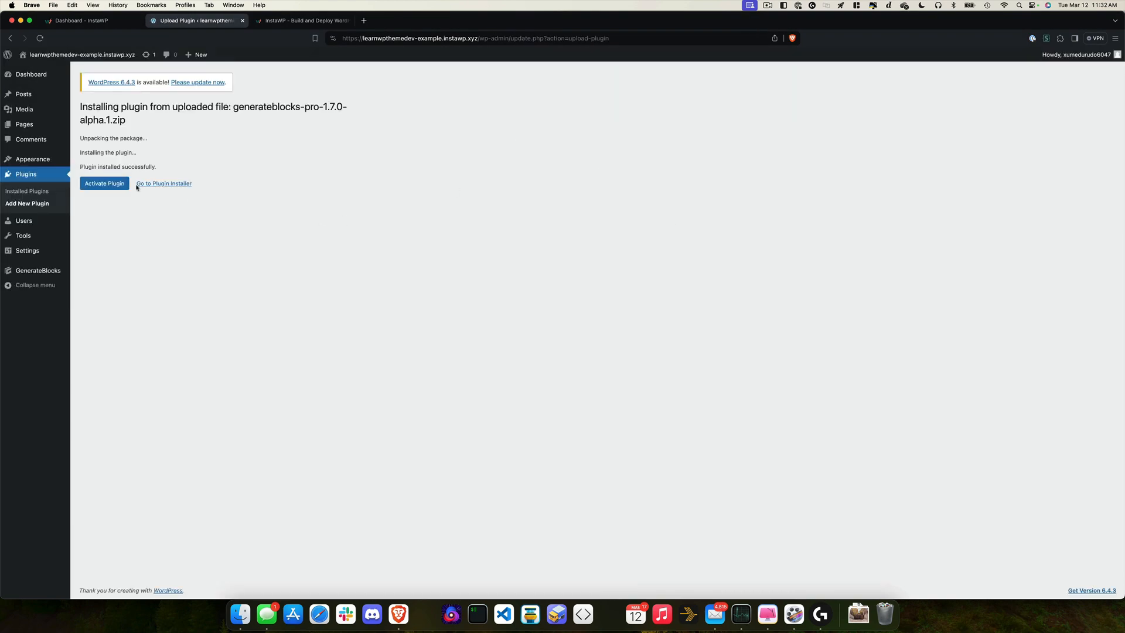
{"action": "left_click", "coordinate": [106, 185]}
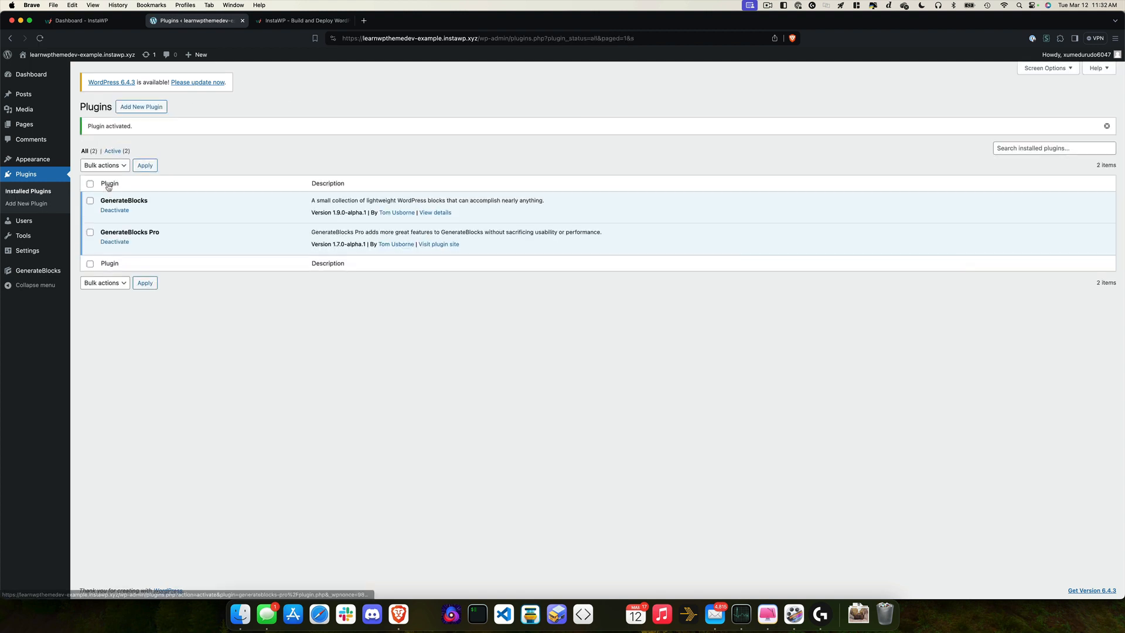
{"action": "mouse_move", "coordinate": [46, 160]}
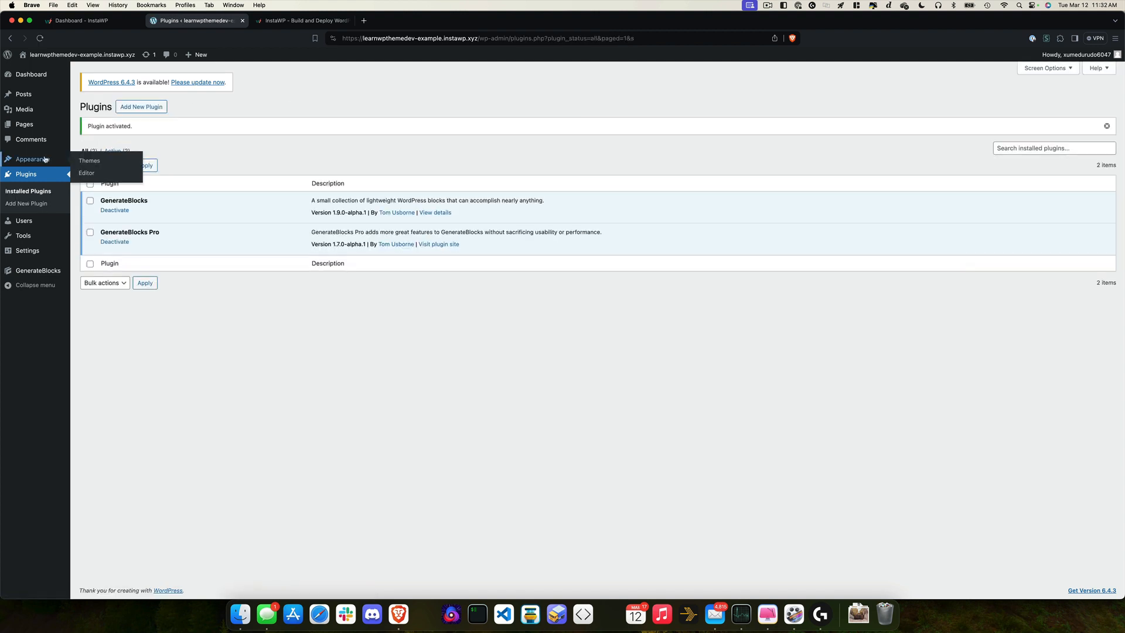
Step: Search the theme directory for GeneratePress, install it and activate it
{"action": "left_click", "coordinate": [97, 162]}
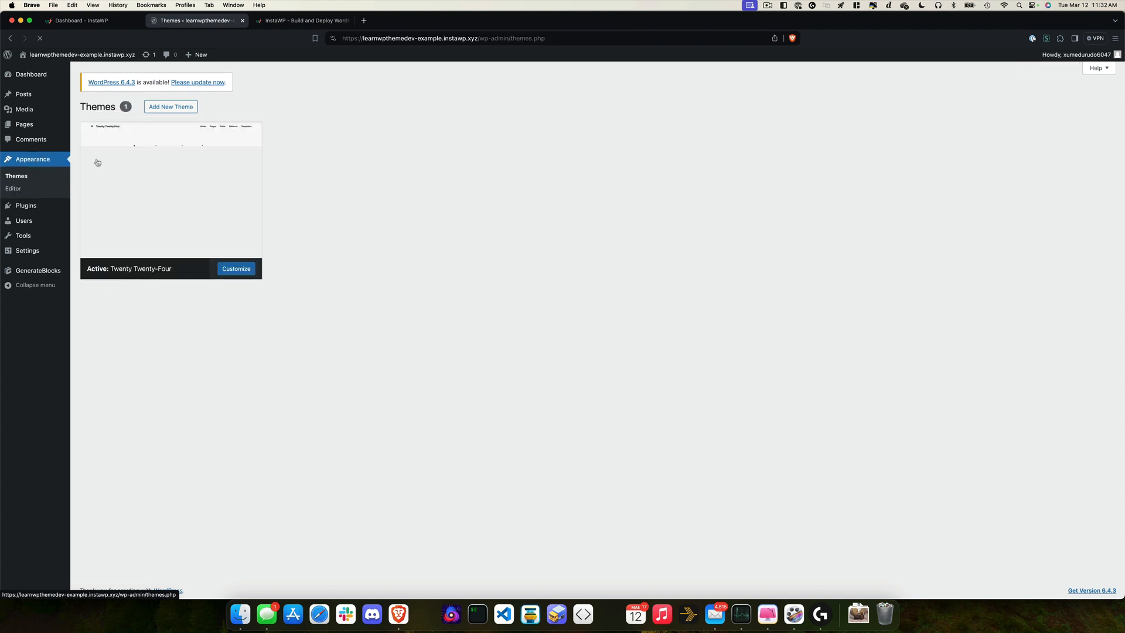
{"action": "left_click", "coordinate": [102, 21]}
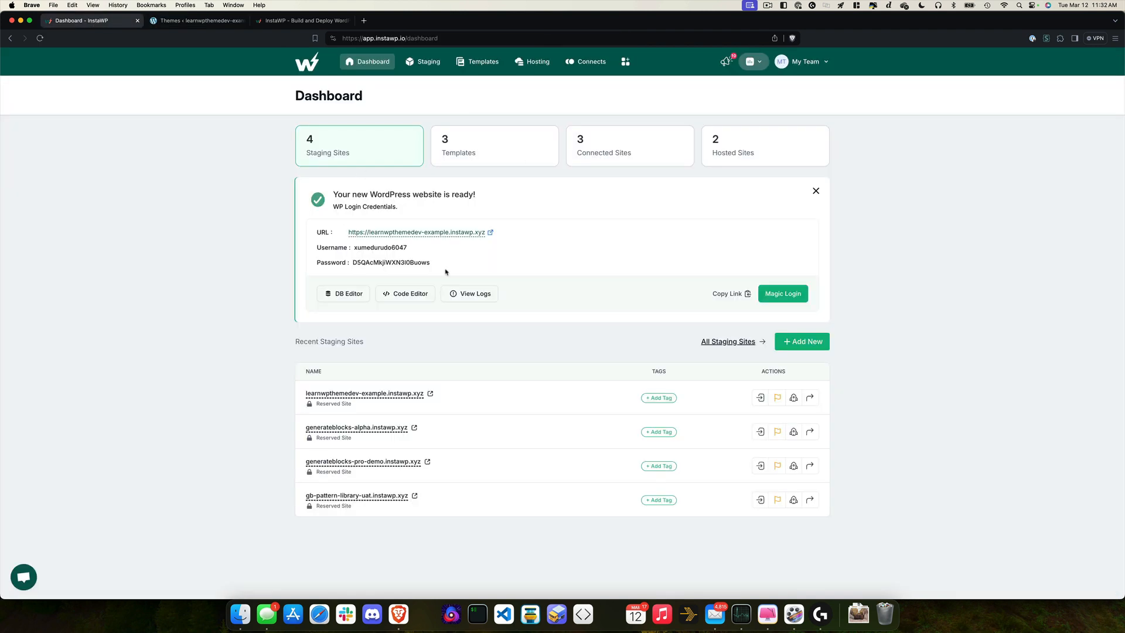
{"action": "left_click", "coordinate": [187, 21]}
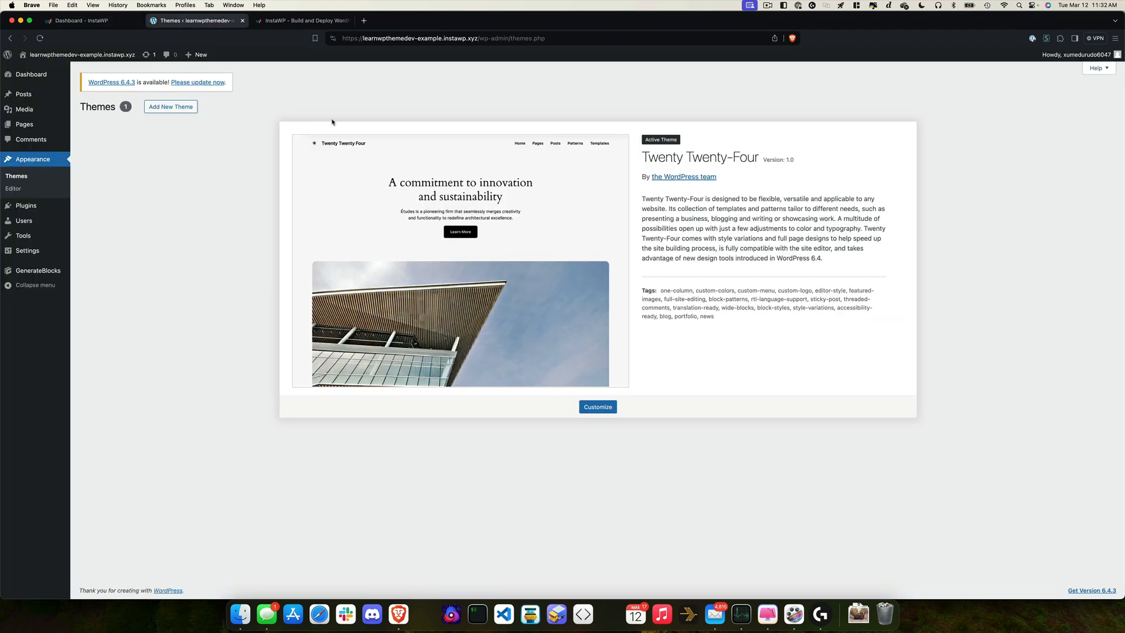
{"action": "left_click", "coordinate": [171, 106]}
{"action": "left_click", "coordinate": [1021, 130]}
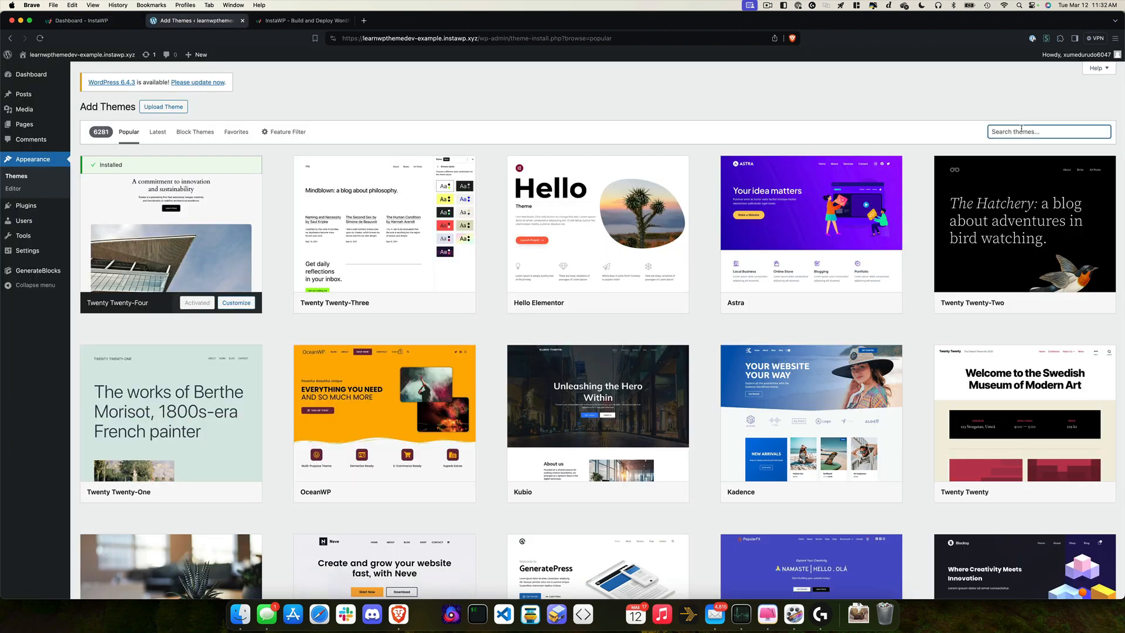
{"action": "type", "text": "Ge"}
{"action": "type", "text": "naret"}
{"action": "key", "text": "BackSpace"}
{"action": "key", "text": "BackSpace"}
{"action": "type", "text": "eratePress"}
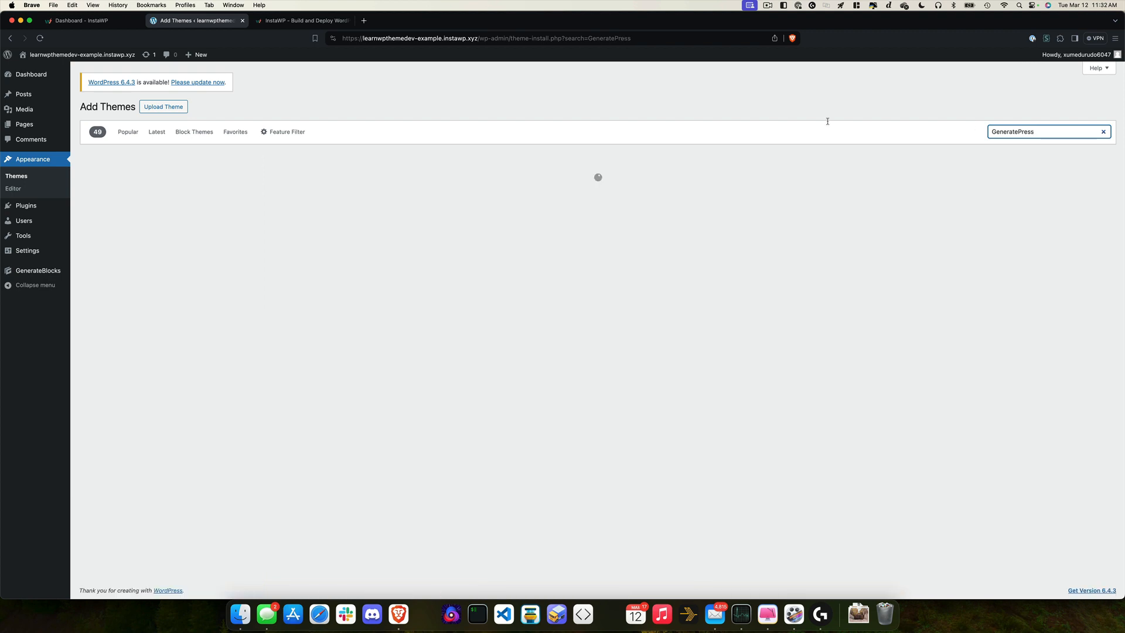
{"action": "left_click", "coordinate": [208, 303]}
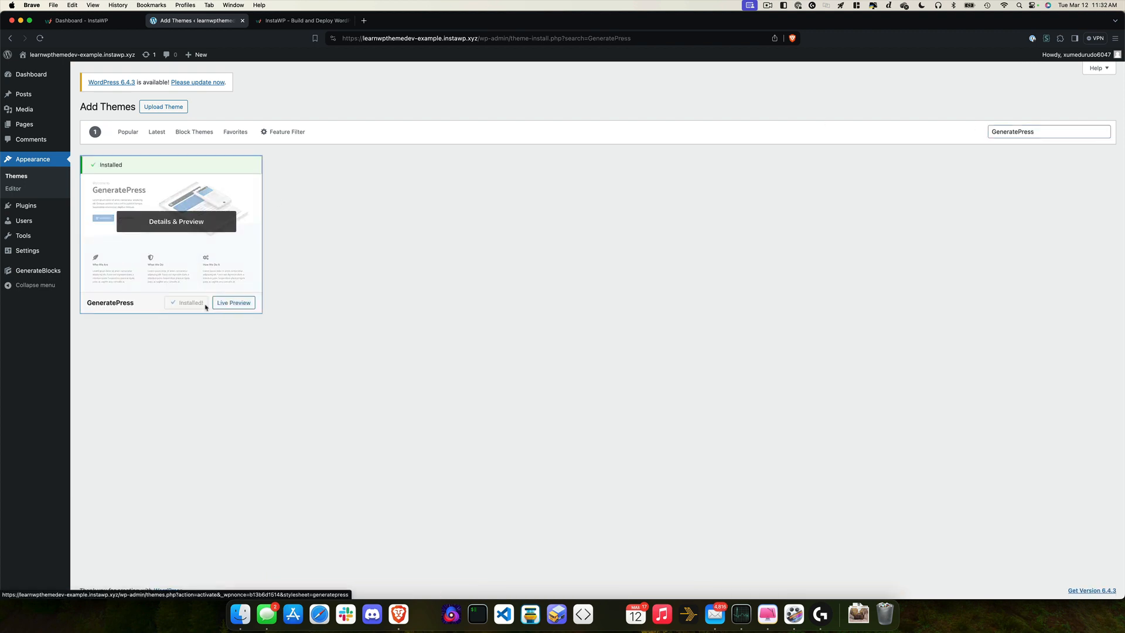
{"action": "left_click", "coordinate": [199, 304]}
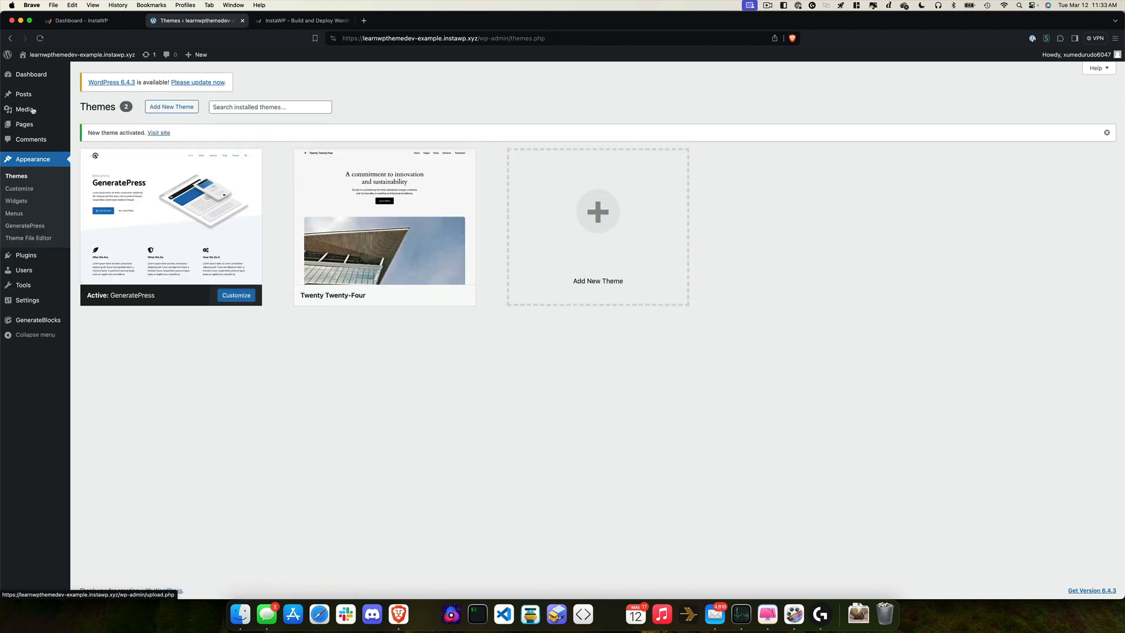
Step: Create a page titled 'Demo Starter' with the headline 'Here's the demo page, get going and have some fun!'
{"action": "mouse_move", "coordinate": [27, 130]}
{"action": "left_click", "coordinate": [98, 139]}
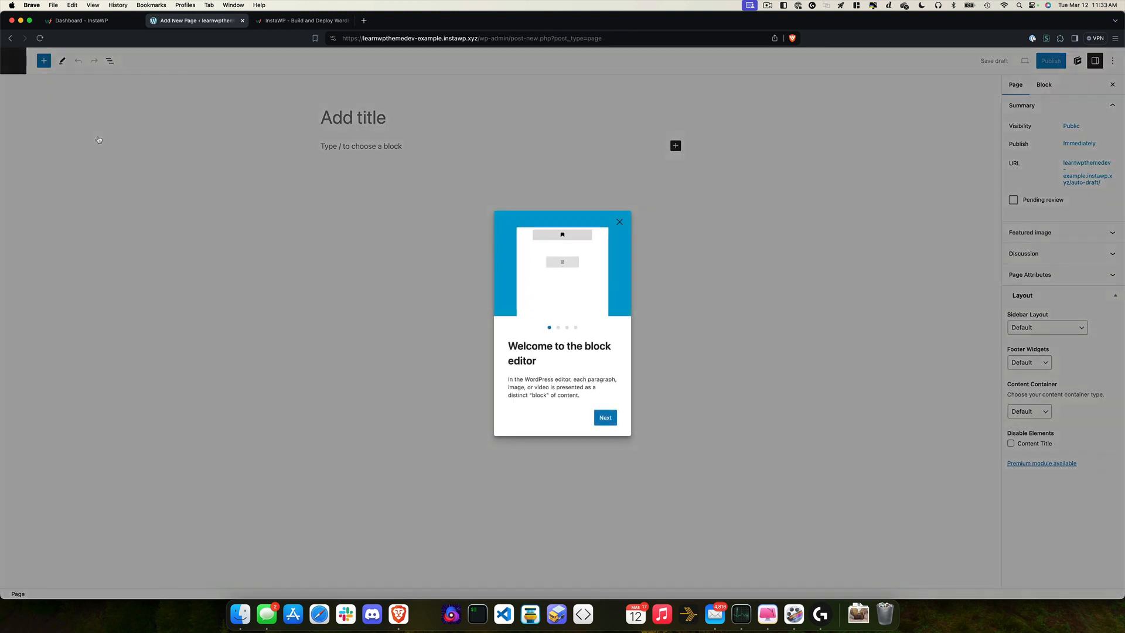
{"action": "left_click", "coordinate": [619, 222]}
{"action": "type", "text": "De"}
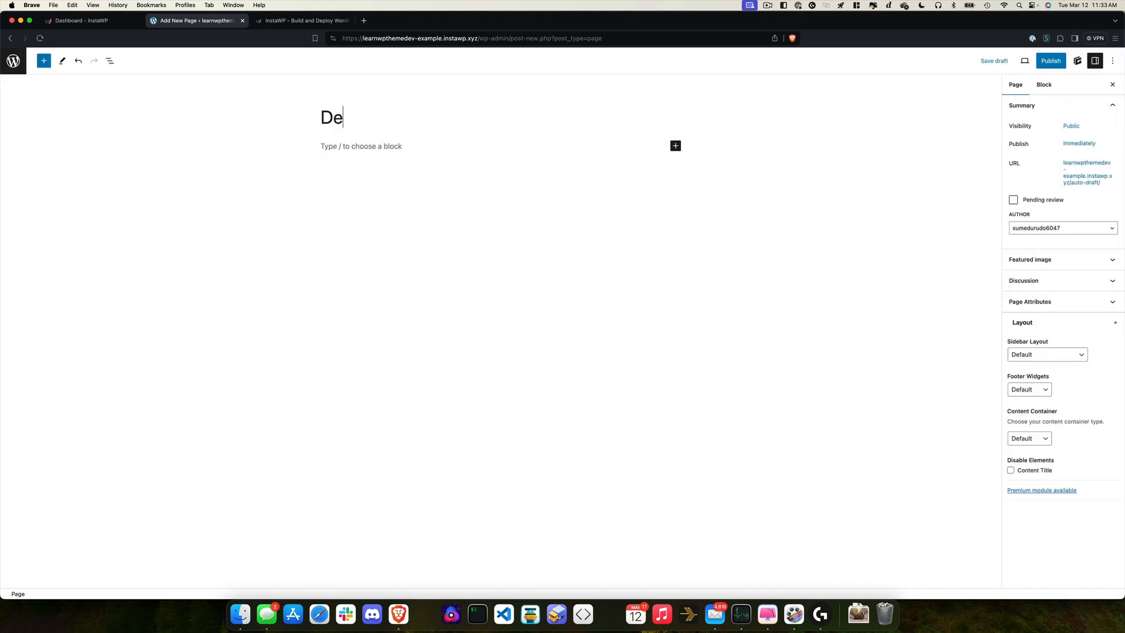
{"action": "type", "text": "mo Starter"}
{"action": "key", "text": "Return"}
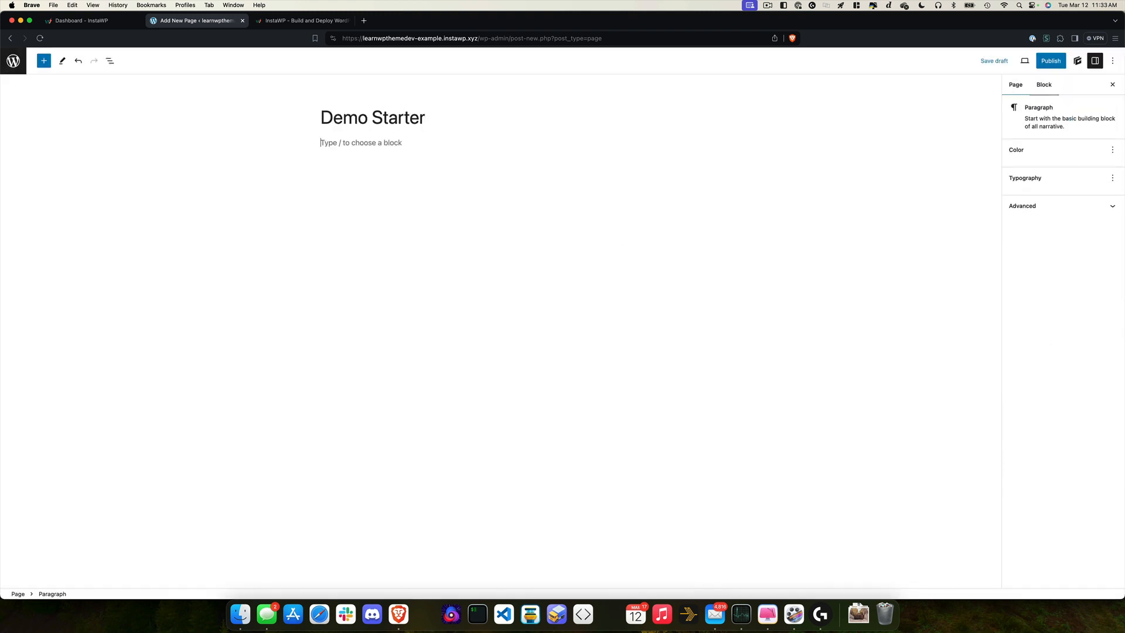
{"action": "type", "text": "/head"}
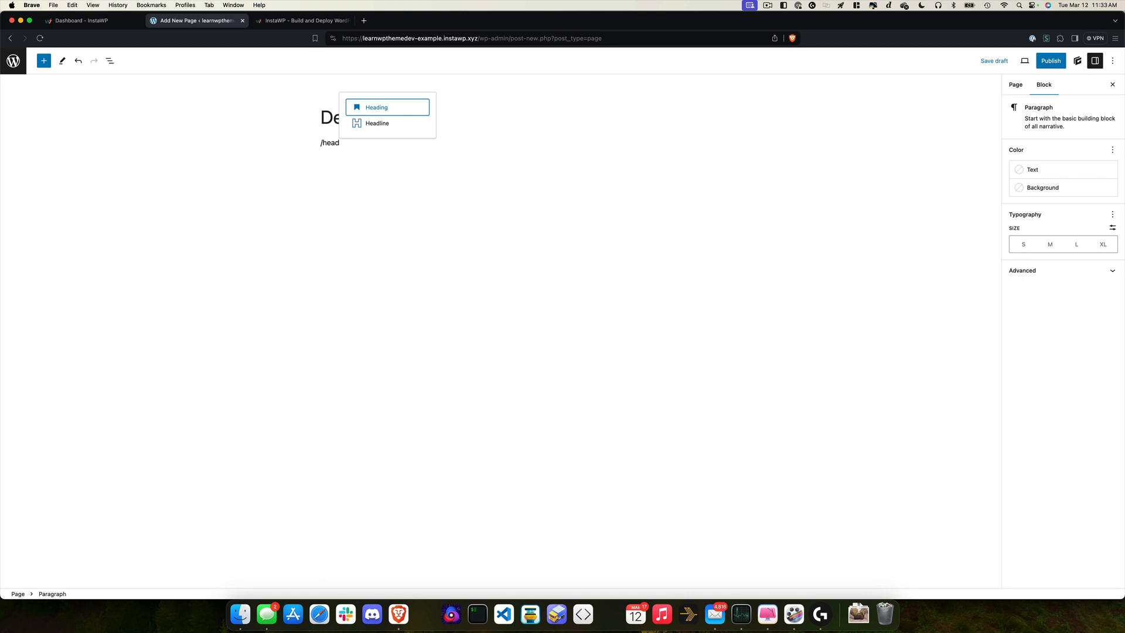
{"action": "key", "text": "Down"}
{"action": "key", "text": "Return"}
{"action": "type", "text": "Here's"}
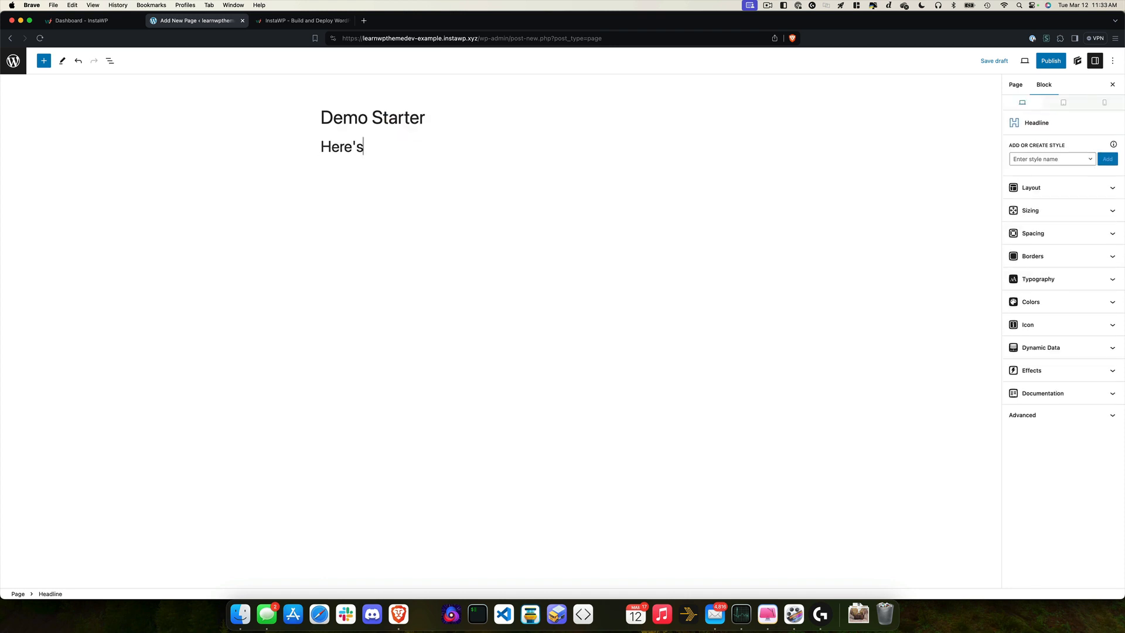
{"action": "type", "text": " the demo page, get g"}
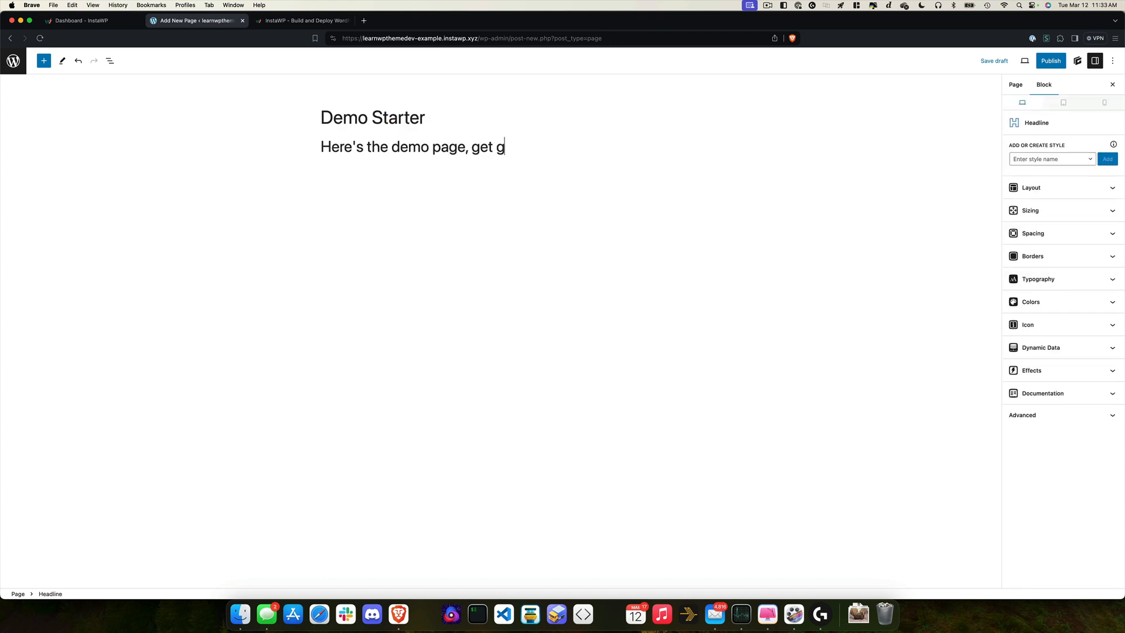
{"action": "type", "text": "oing and have some fun!"}
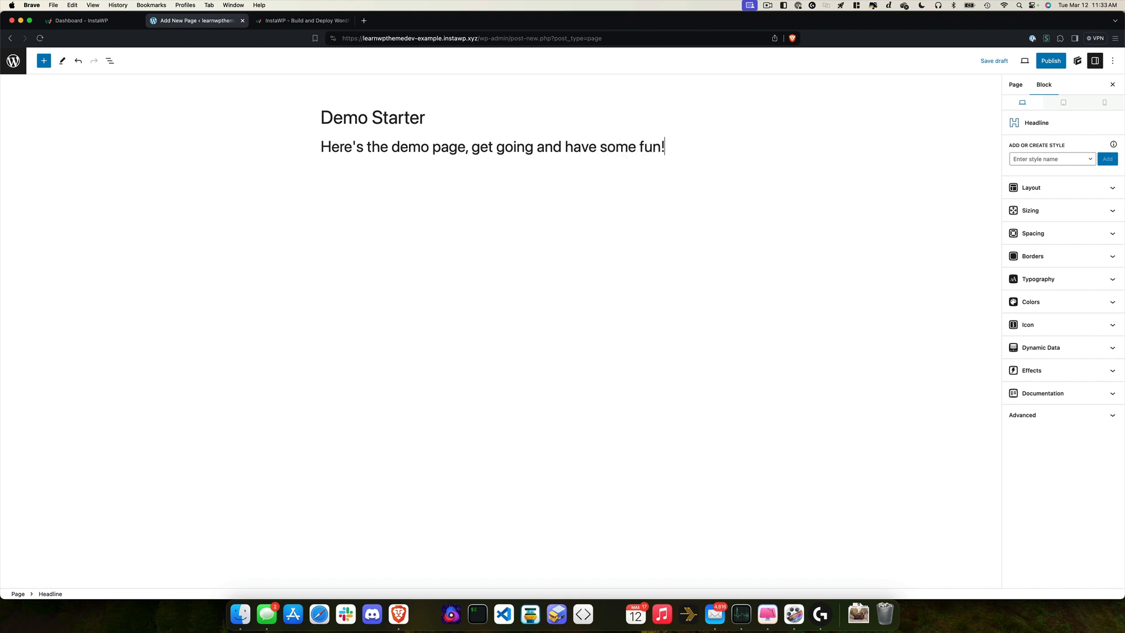
Step: Insert a Container block and give it a new sample-bg style with an image background layer
{"action": "key", "text": "Return"}
{"action": "type", "text": "/container"}
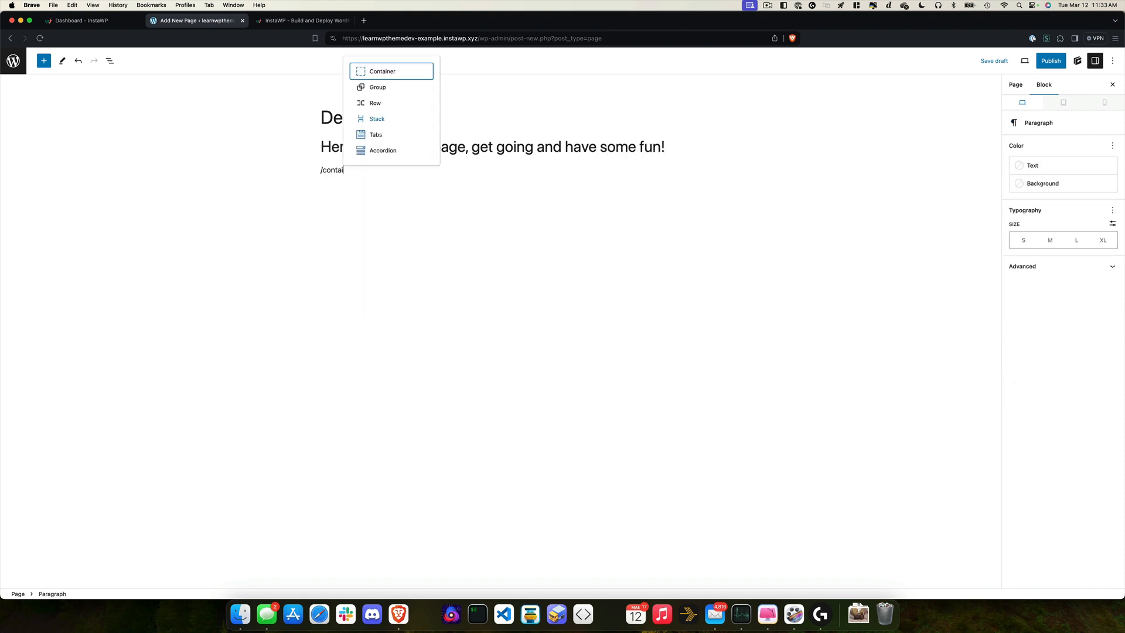
{"action": "key", "text": "Return"}
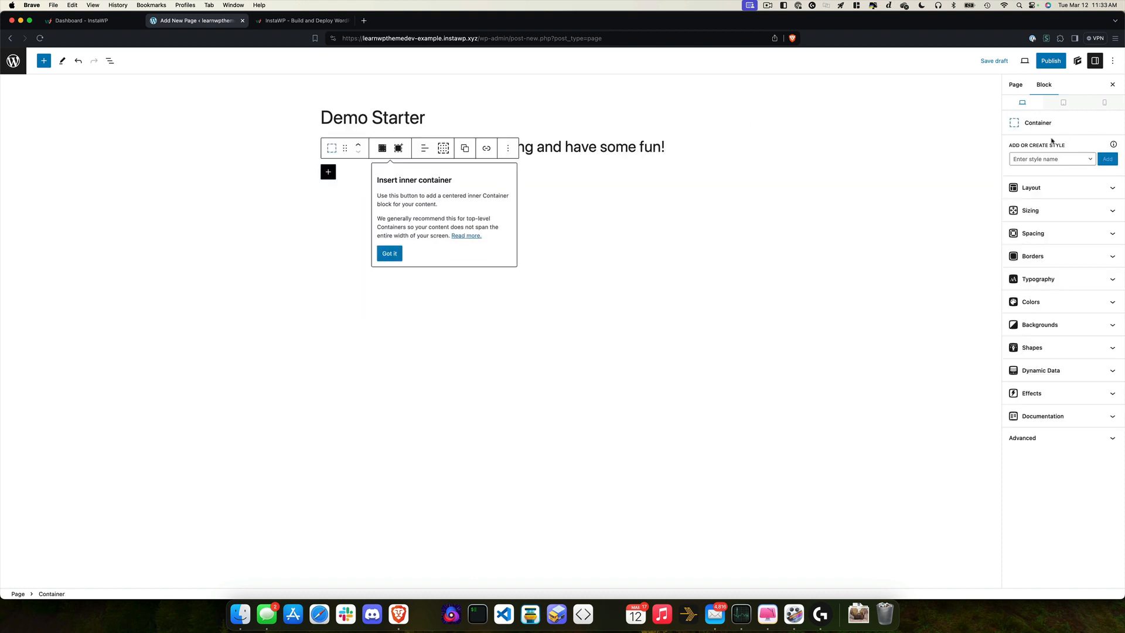
{"action": "left_click", "coordinate": [1040, 160]}
{"action": "type", "text": "containe"}
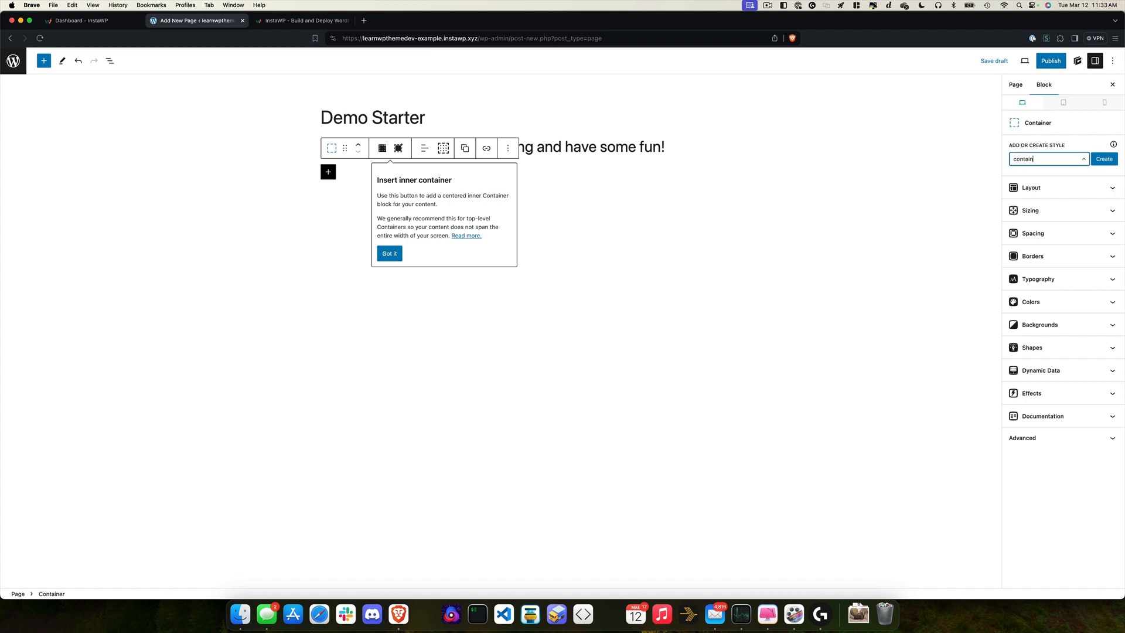
{"action": "key", "text": "BackSpace"}
{"action": "type", "text": "sample-0b"}
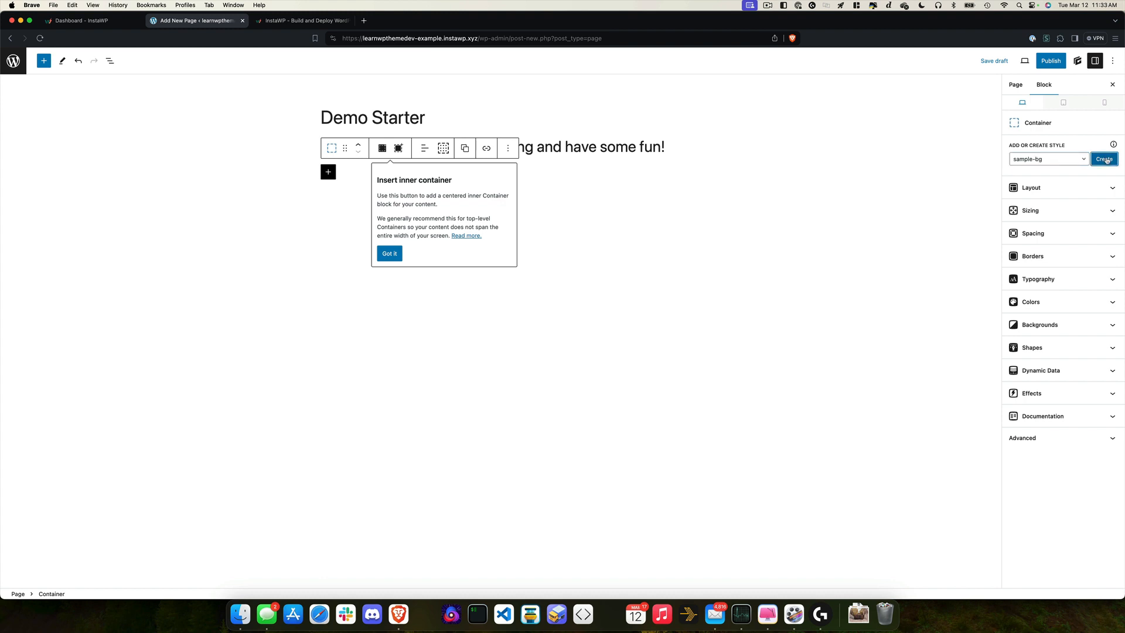
{"action": "left_click", "coordinate": [1105, 160]}
{"action": "left_click", "coordinate": [1030, 210]}
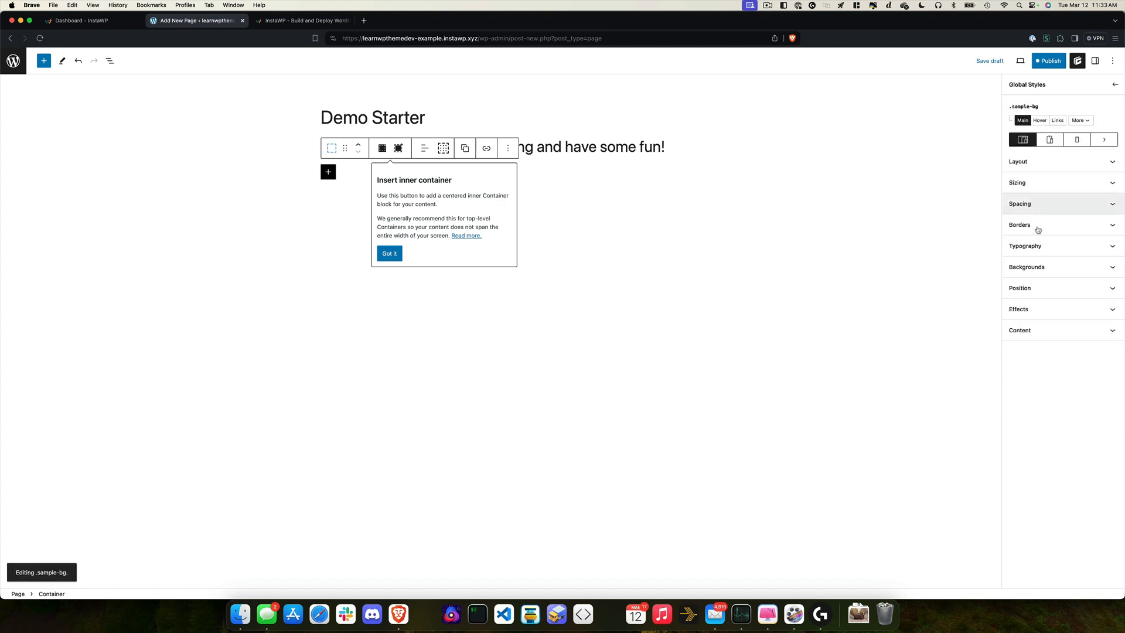
{"action": "left_click", "coordinate": [1029, 265]}
{"action": "left_click", "coordinate": [1101, 284]}
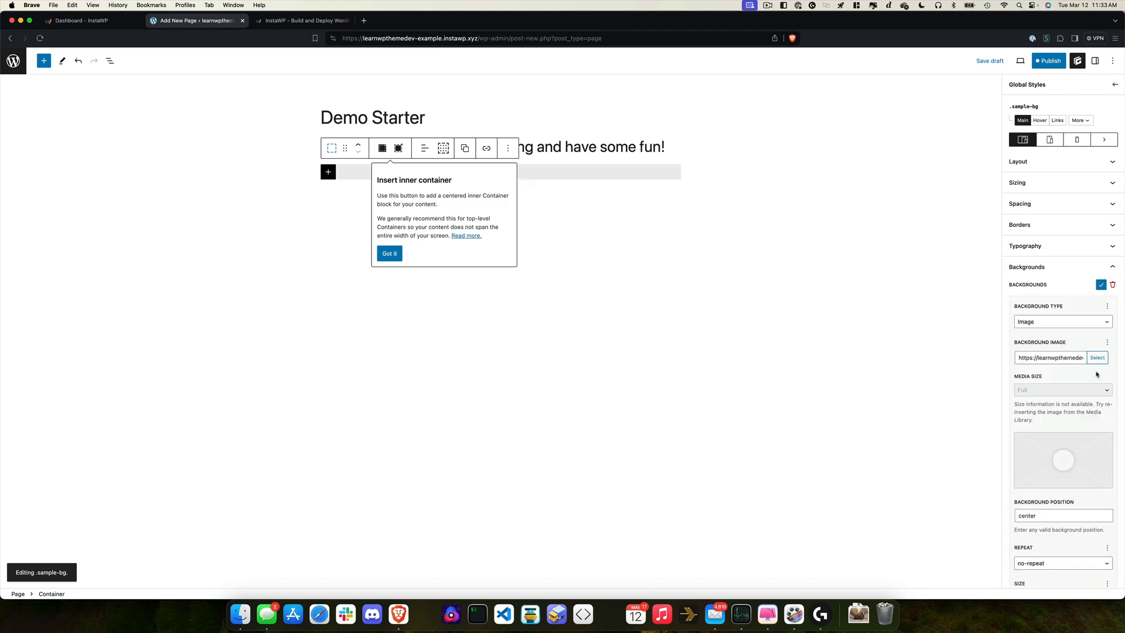
Step: Set the sample-bg style's sizing height to 400
{"action": "left_click", "coordinate": [552, 211]}
{"action": "left_click", "coordinate": [512, 170]}
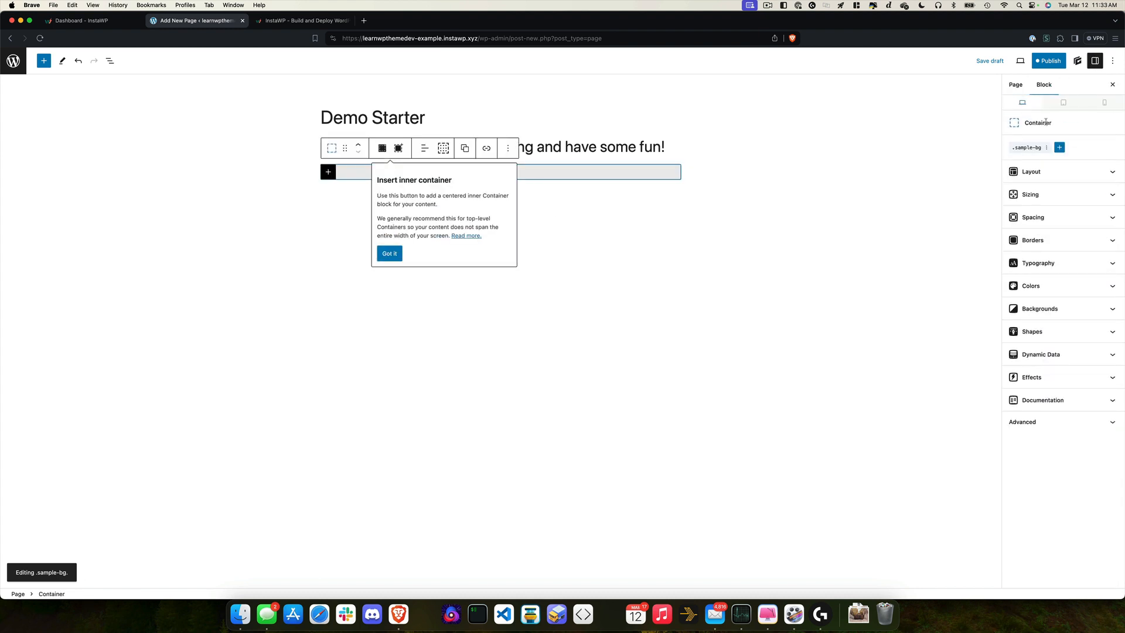
{"action": "left_click", "coordinate": [1027, 148]}
{"action": "left_click", "coordinate": [1039, 182]}
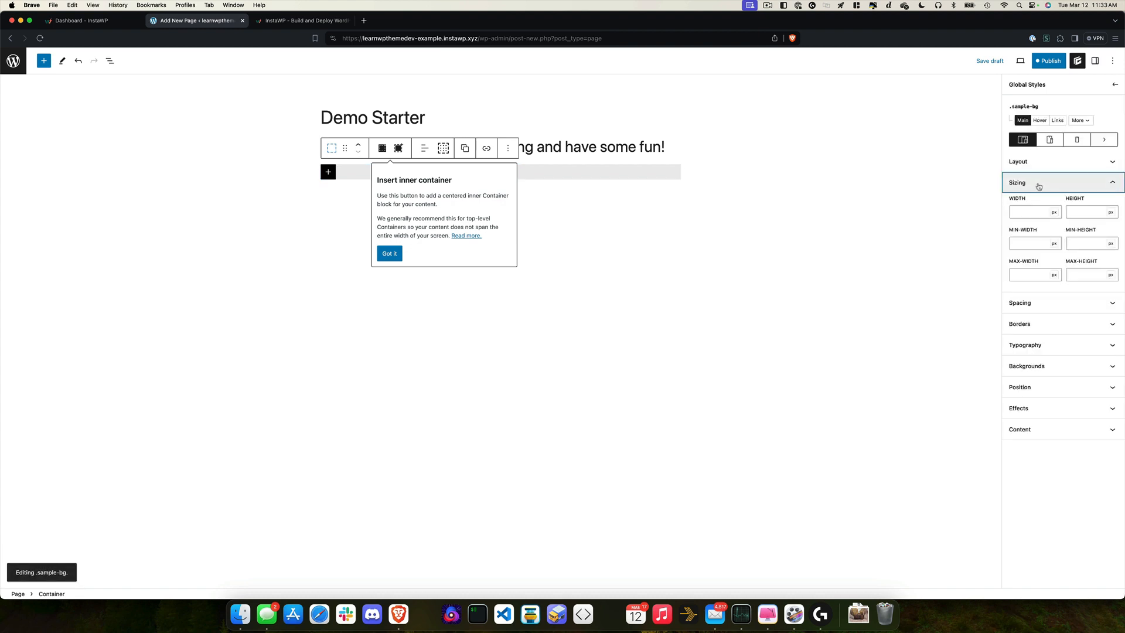
{"action": "left_click", "coordinate": [1086, 214]}
{"action": "type", "text": "400"}
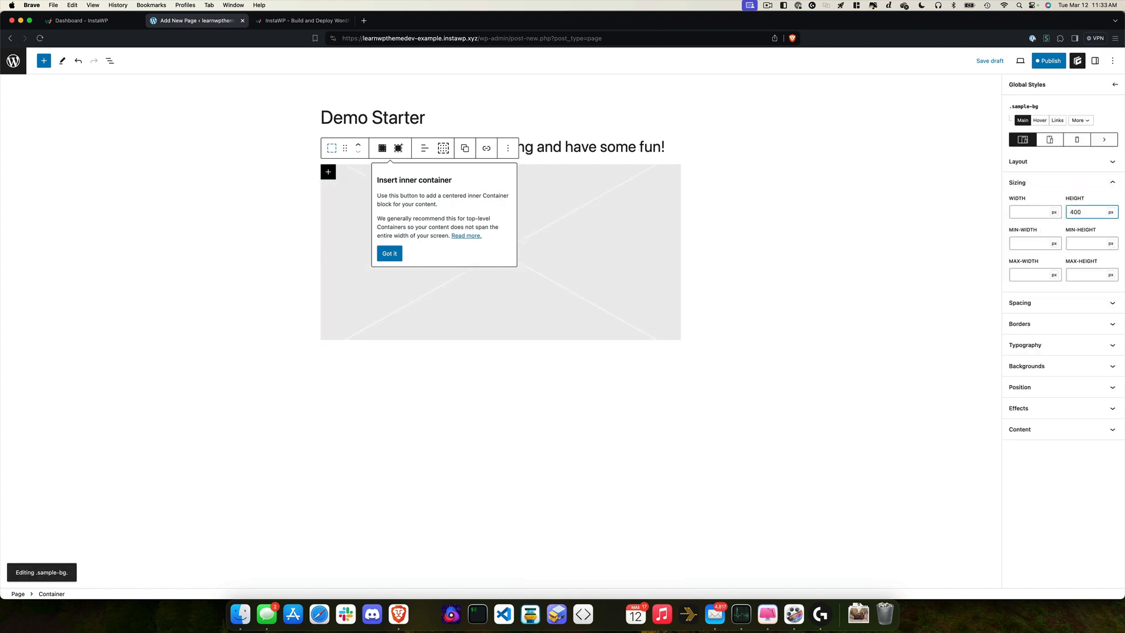
{"action": "left_click", "coordinate": [963, 213]}
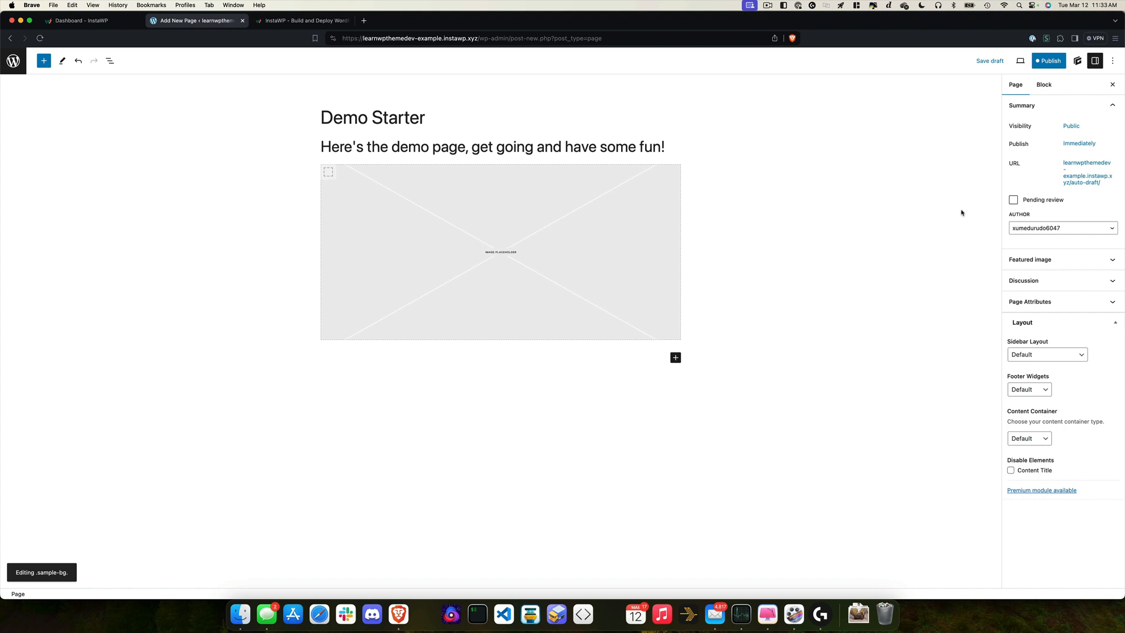
Step: Save the page and the updated sample-bg style
{"action": "left_click", "coordinate": [1034, 61]}
{"action": "left_click", "coordinate": [1031, 61]}
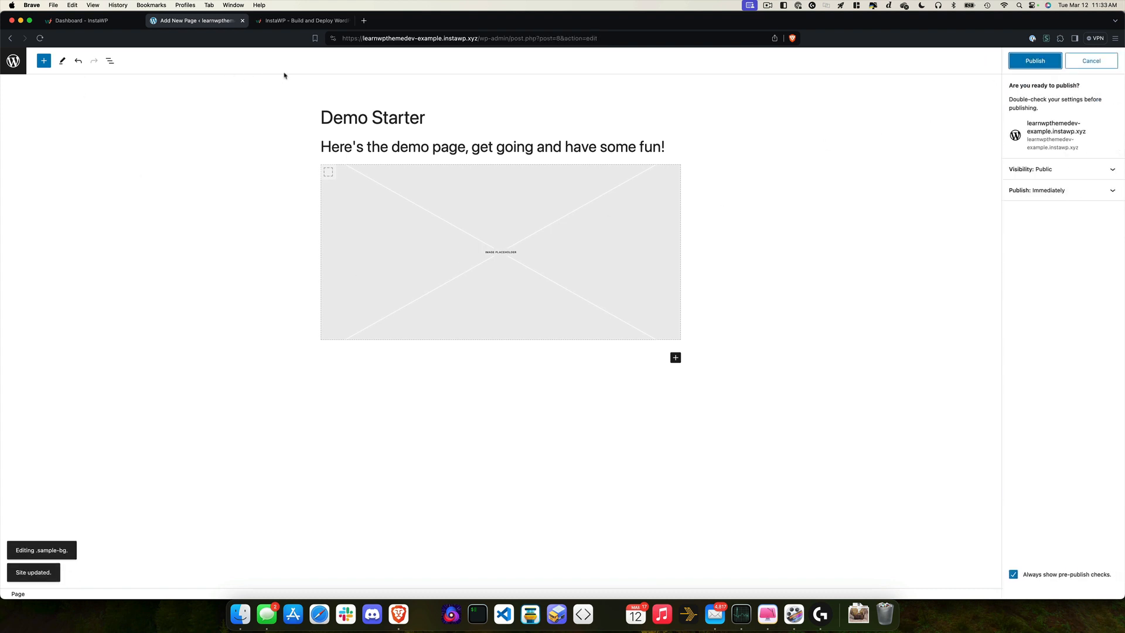
{"action": "left_click_drag", "start_coordinate": [364, 38], "coordinate": [533, 38]}
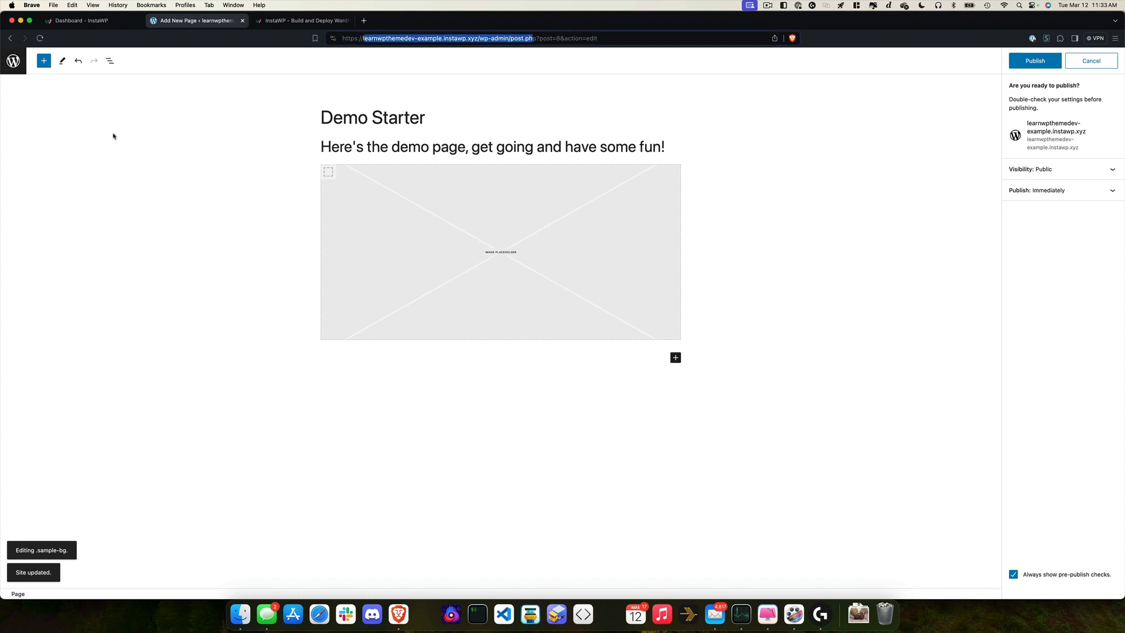
Step: Trash Sample Page and Privacy Policy from the Pages list, then return to InstaWP
{"action": "left_click", "coordinate": [13, 60]}
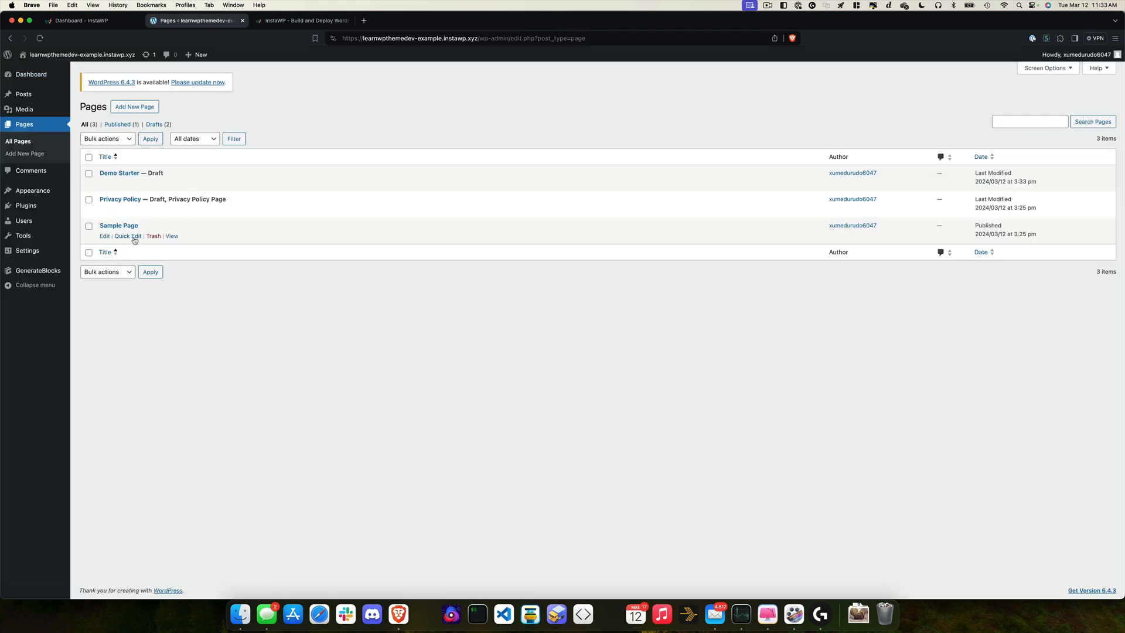
{"action": "left_click", "coordinate": [155, 236]}
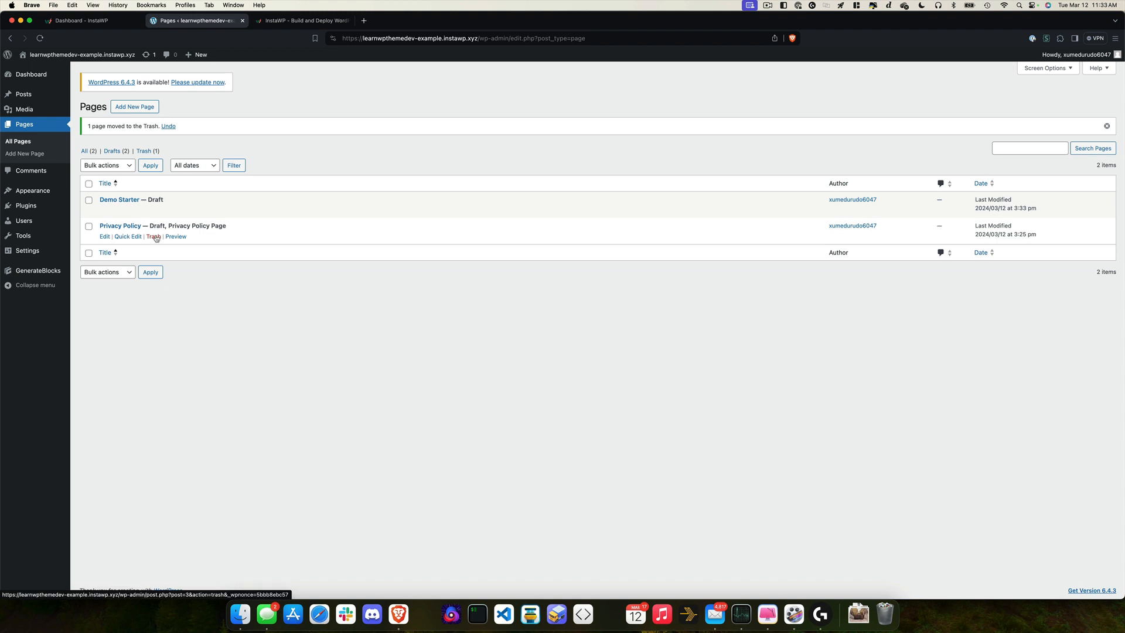
{"action": "left_click", "coordinate": [154, 237]}
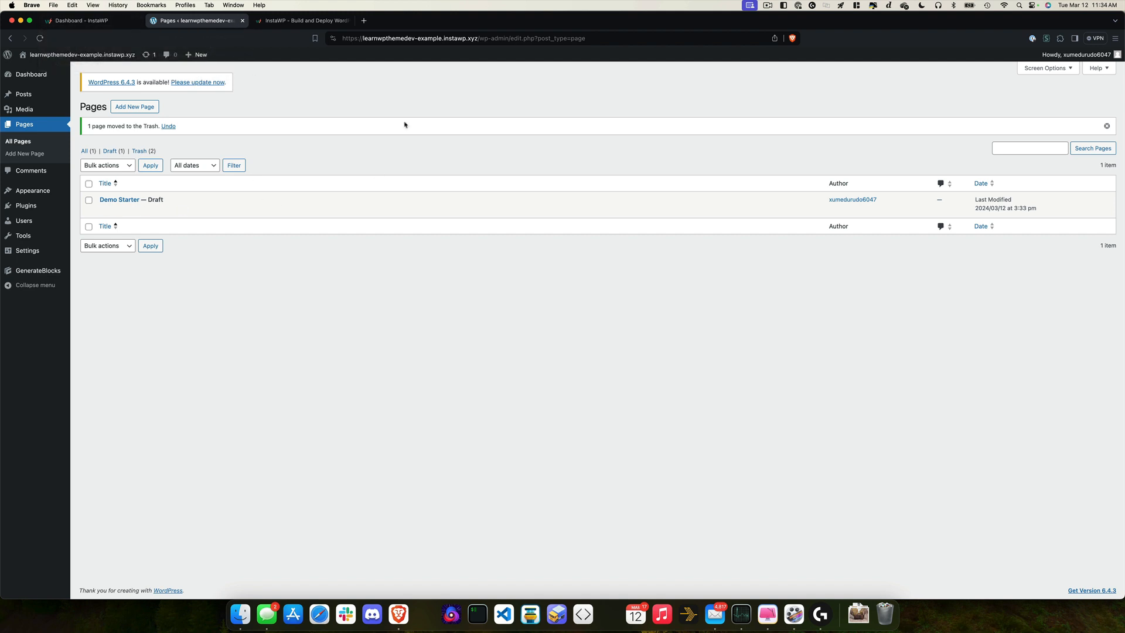
{"action": "mouse_move", "coordinate": [274, 211]}
{"action": "left_click", "coordinate": [101, 20]}
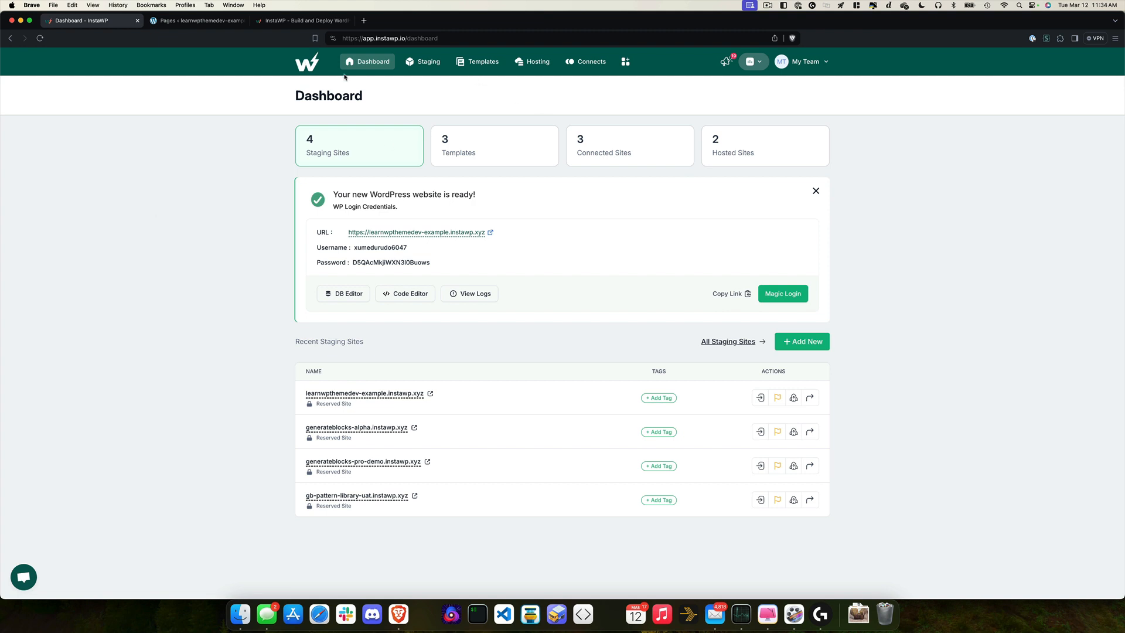
Step: Start a new template using learnwpthemedev-example.instawp.xyz as the source site
{"action": "left_click", "coordinate": [479, 62]}
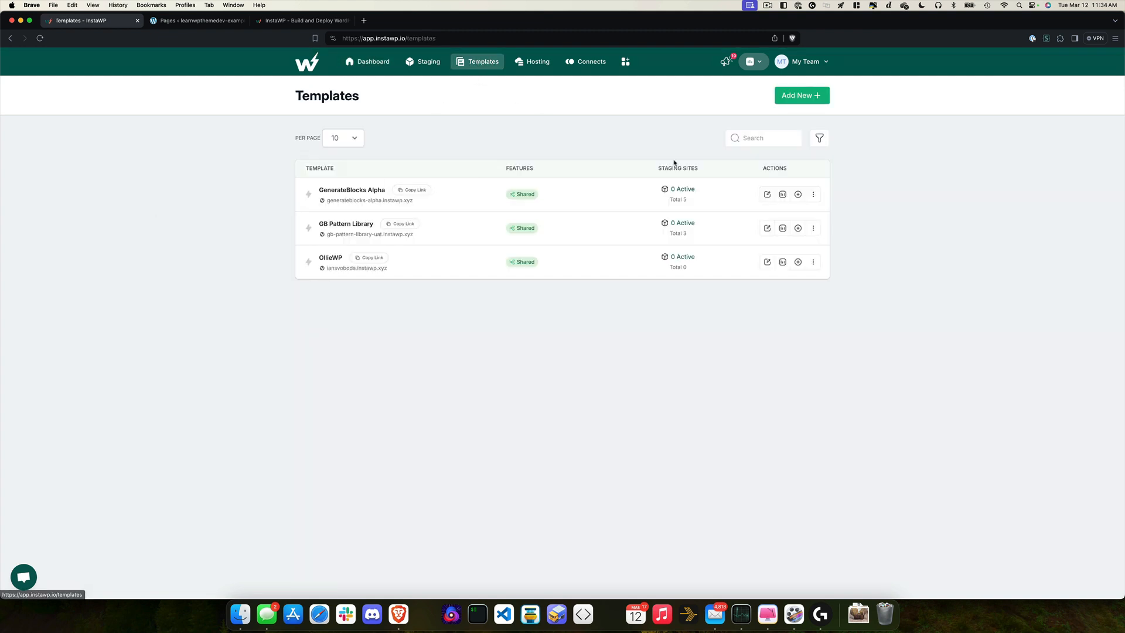
{"action": "left_click", "coordinate": [786, 96]}
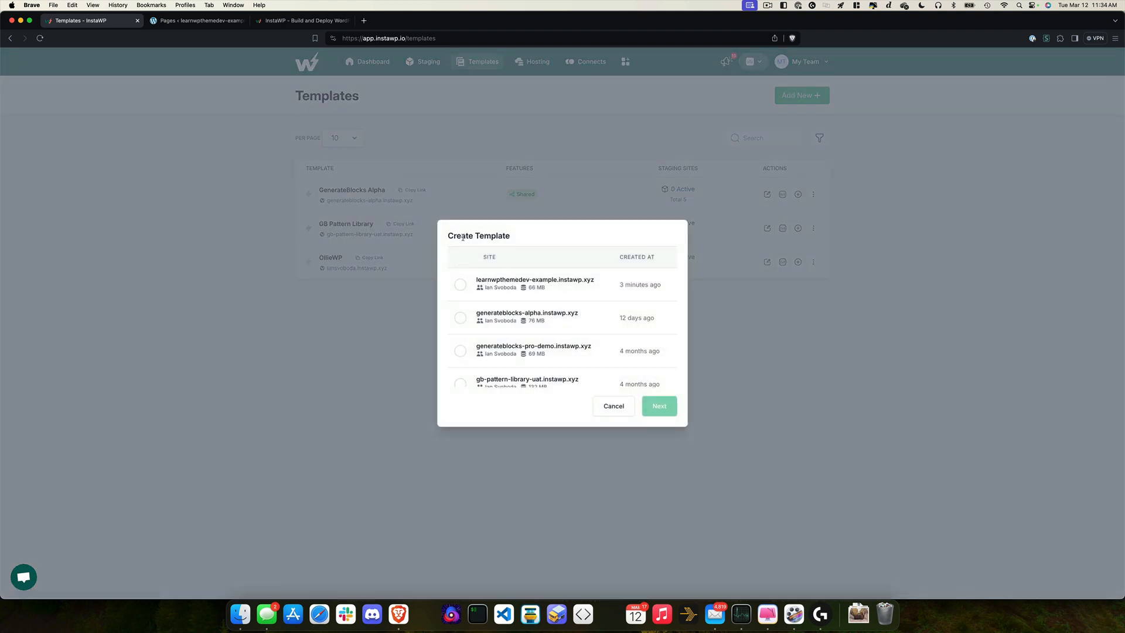
{"action": "left_click_drag", "start_coordinate": [450, 237], "coordinate": [515, 233]}
{"action": "left_click", "coordinate": [462, 286]}
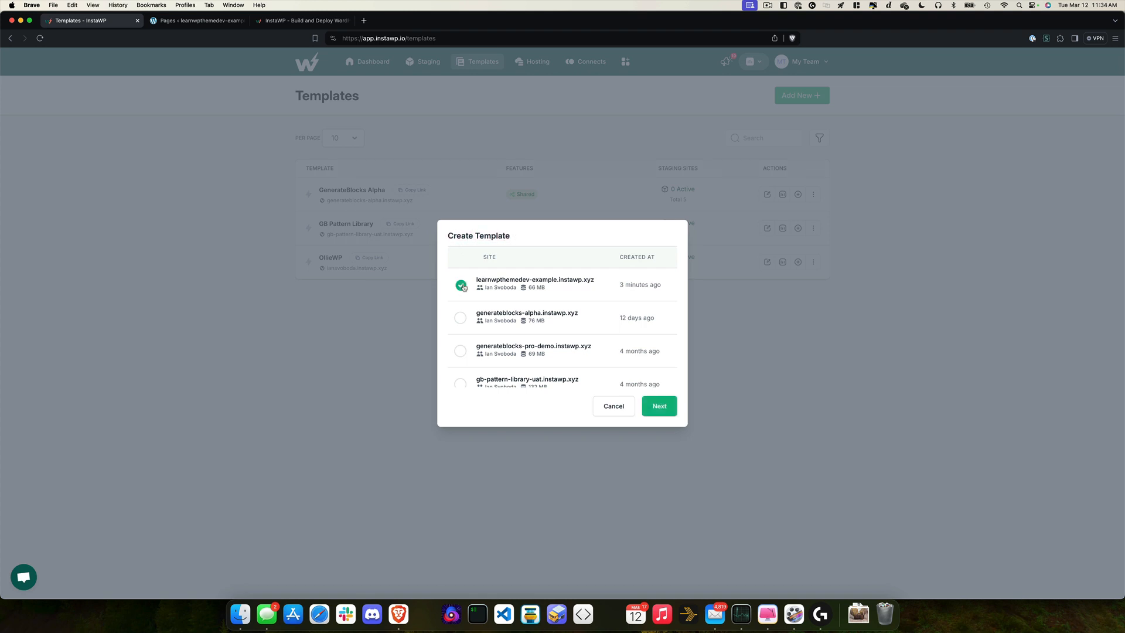
{"action": "left_click", "coordinate": [662, 409]}
Step: Name the template lwptd-alpha-test, describe it 'This ia da demo sandbox for a video!', and make it Shared
{"action": "left_click", "coordinate": [488, 262]}
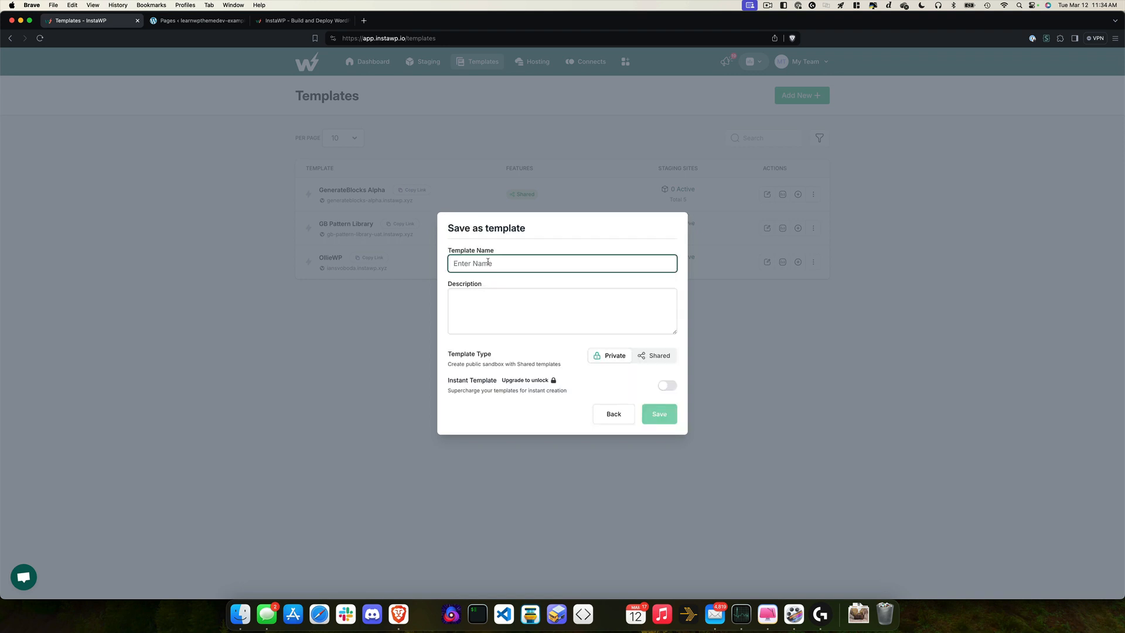
{"action": "type", "text": "LW"}
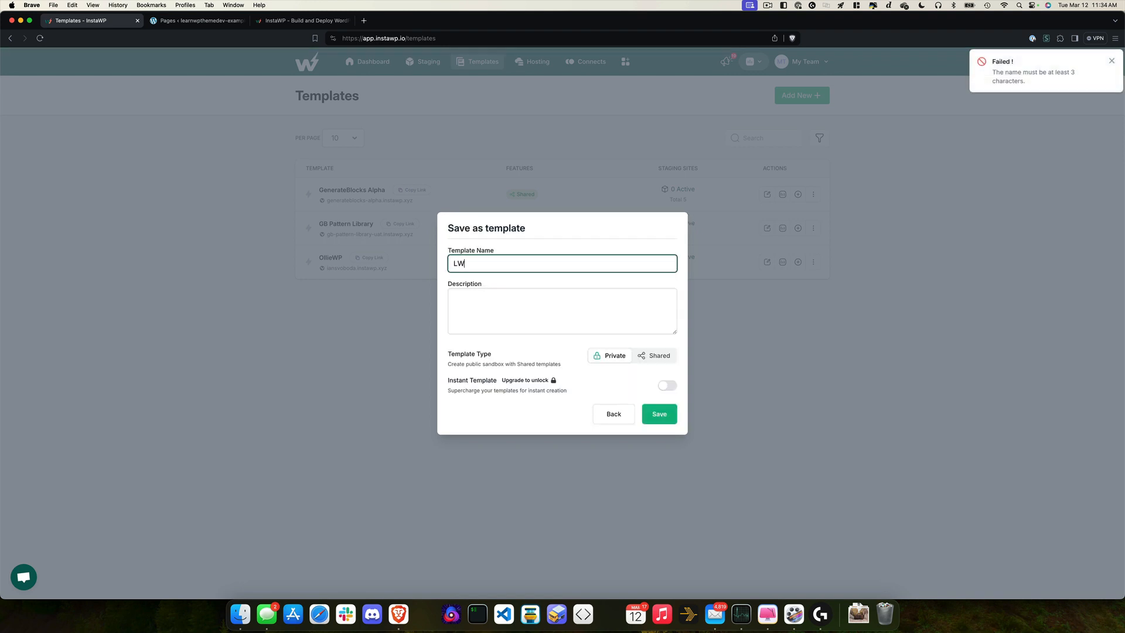
{"action": "type", "text": "PTD"}
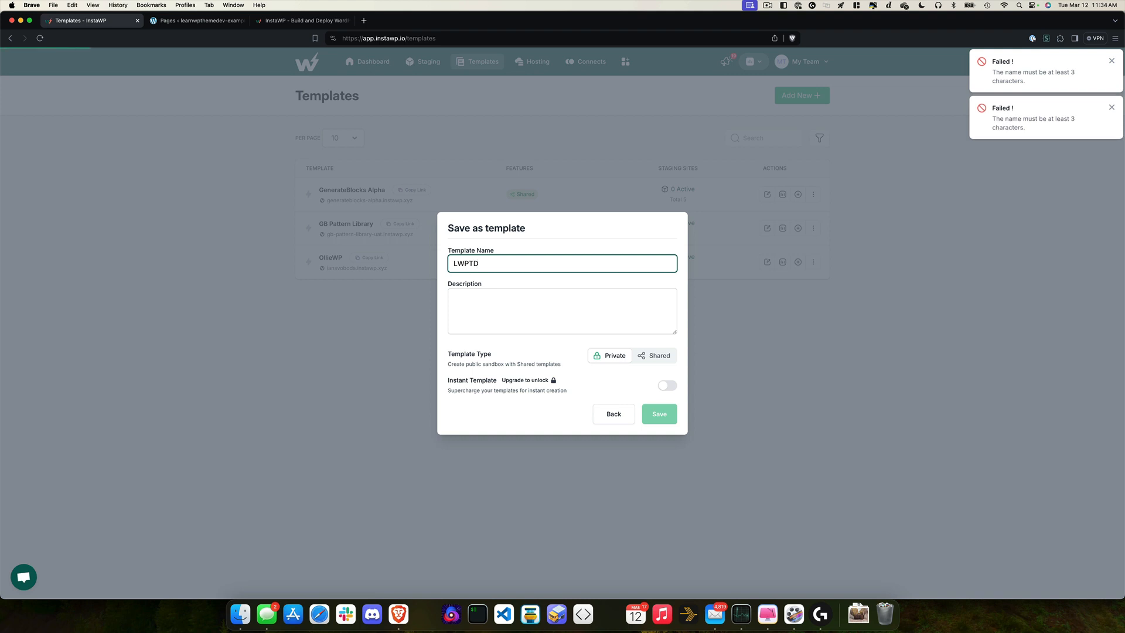
{"action": "key", "text": "Return"}
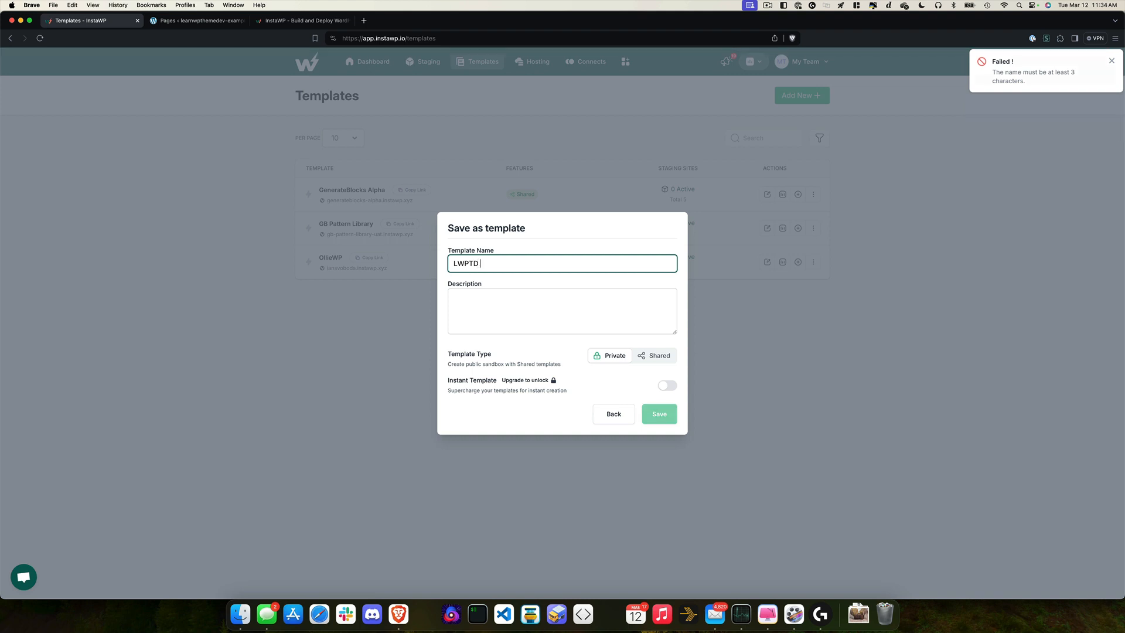
{"action": "key", "text": "BackSpace"}
{"action": "key", "text": "BackSpace"}
{"action": "key", "text": "BackSpace"}
{"action": "key", "text": "BackSpace"}
{"action": "key", "text": "BackSpace"}
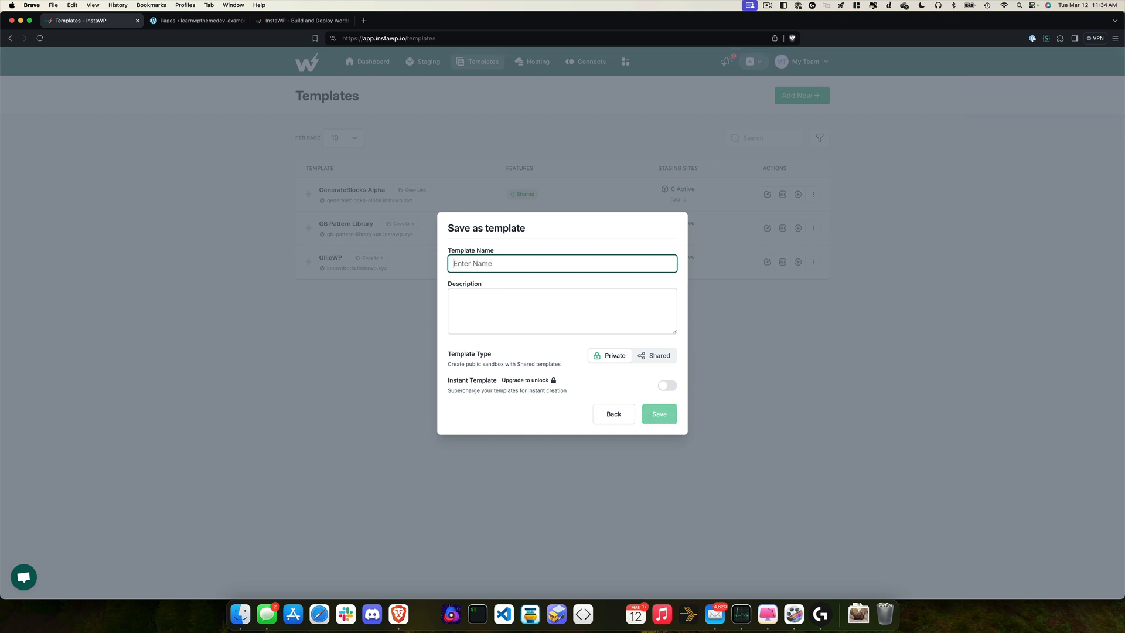
{"action": "type", "text": "lwptd-alpha-test"}
{"action": "key", "text": "Tab"}
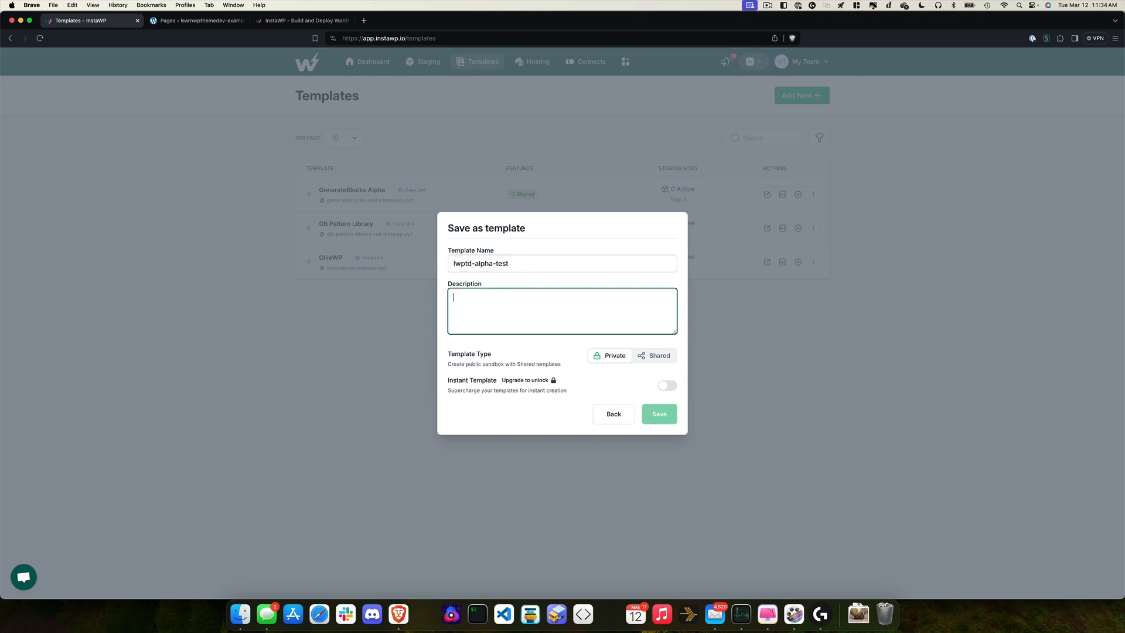
{"action": "type", "text": "This ia d"}
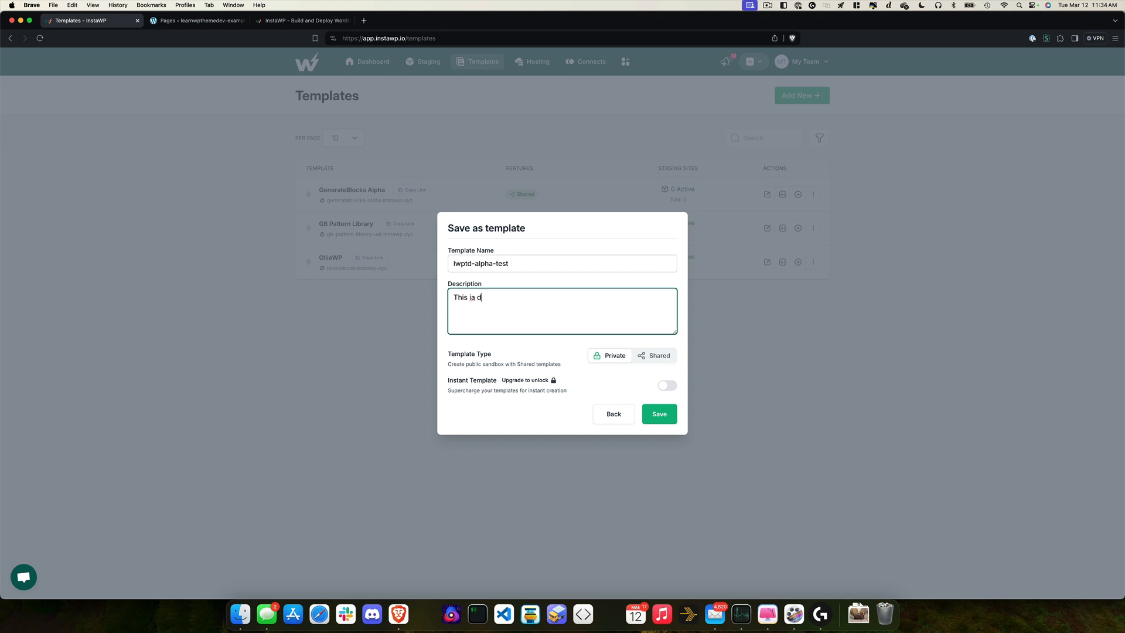
{"action": "key", "text": "BackSpace"}
{"action": "key", "text": "BackSpace"}
{"action": "key", "text": "BackSpace"}
{"action": "type", "text": "s a demo sandbox for a video!"}
{"action": "left_click_drag", "start_coordinate": [454, 361], "coordinate": [558, 364]}
{"action": "left_click", "coordinate": [649, 358]}
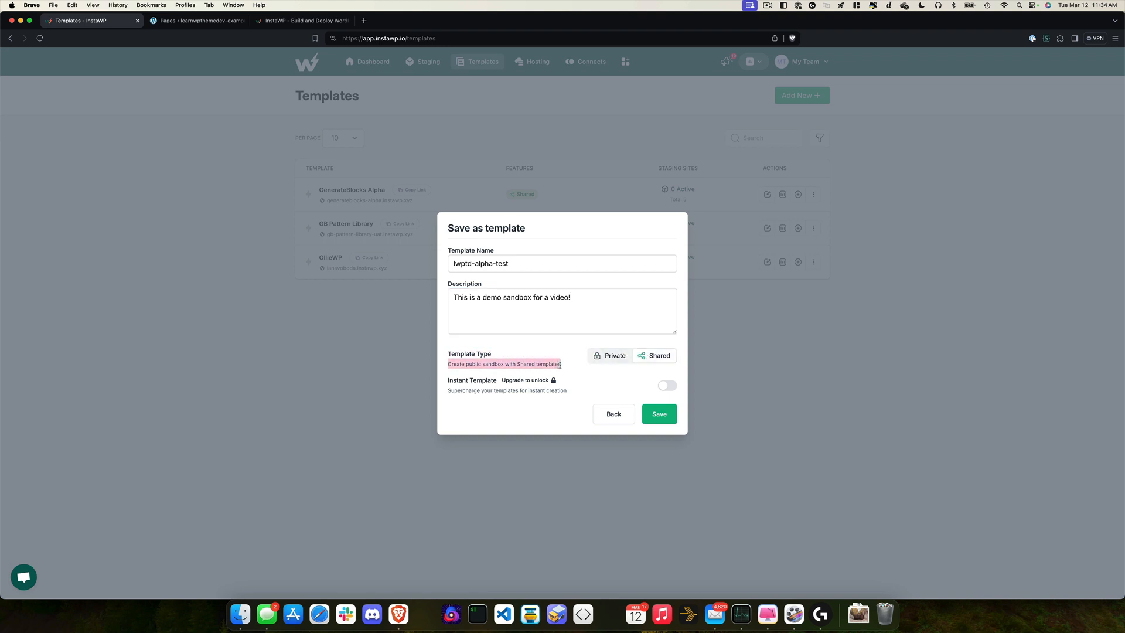
{"action": "mouse_move", "coordinate": [549, 384]}
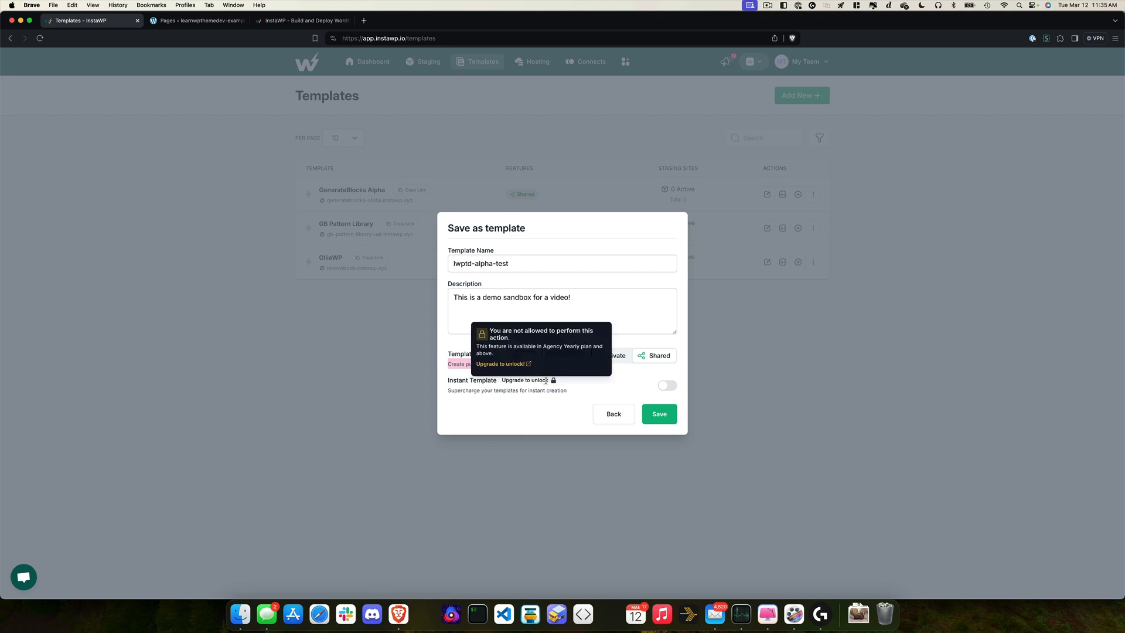
{"action": "left_click", "coordinate": [503, 387]}
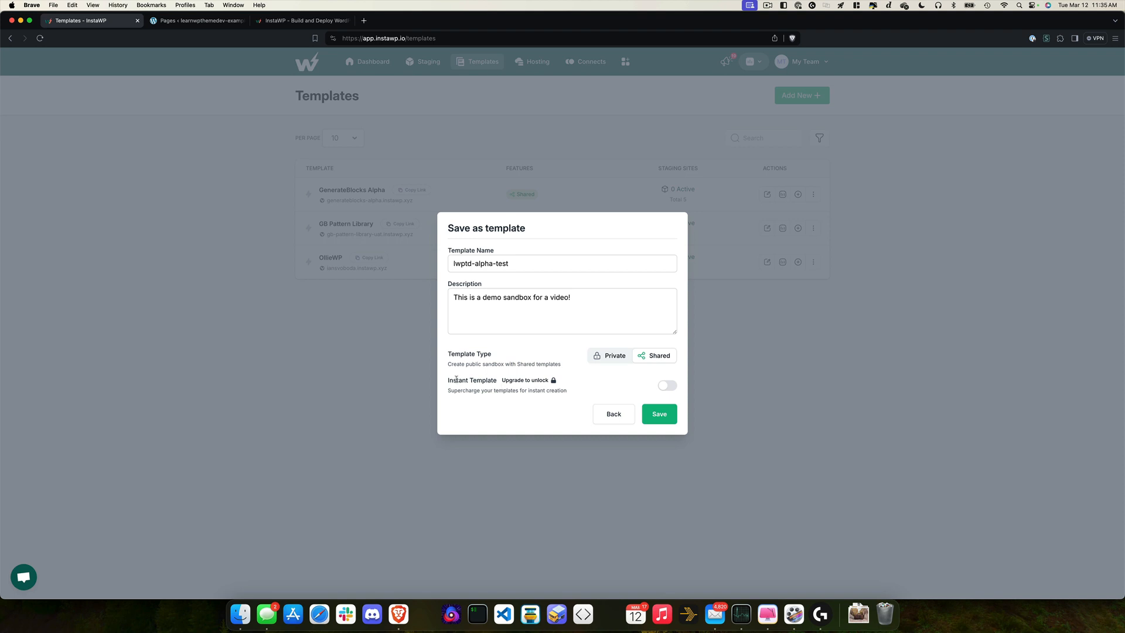
{"action": "left_click_drag", "start_coordinate": [448, 380], "coordinate": [490, 381]}
Step: Save the lwptd-alpha-test template, open its setup page, then go back to Templates
{"action": "left_click", "coordinate": [662, 417]}
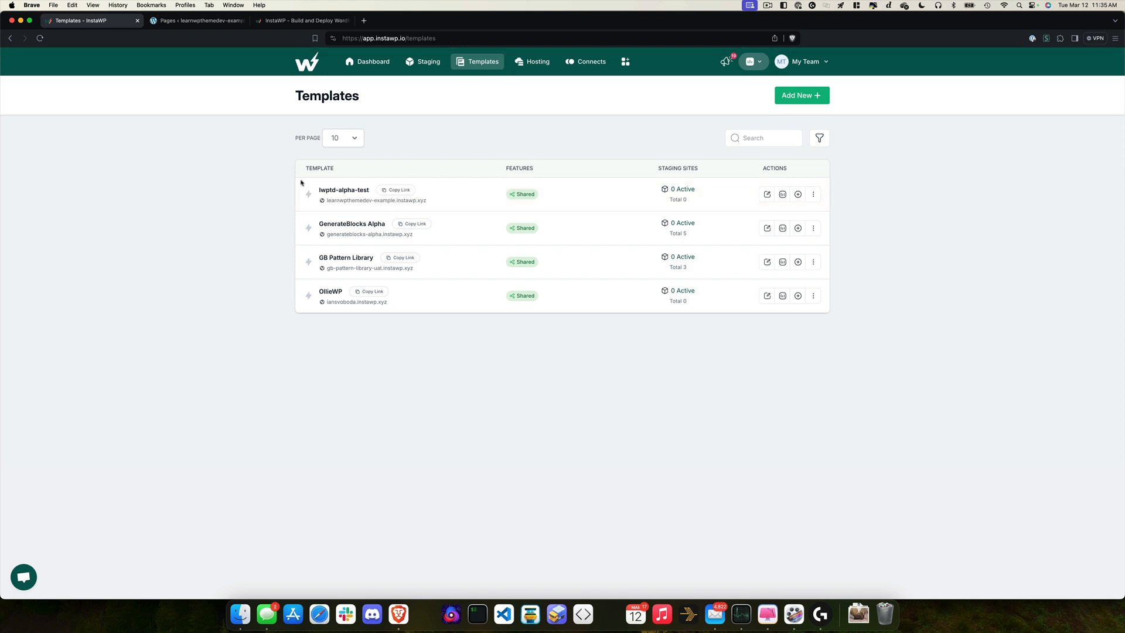
{"action": "left_click", "coordinate": [345, 192]}
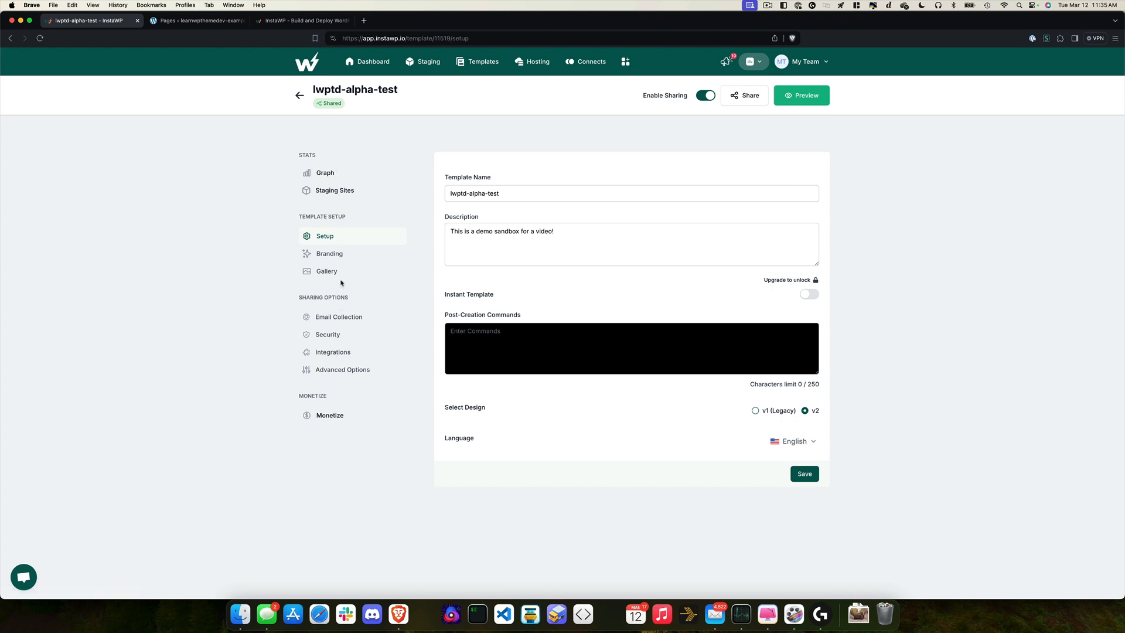
{"action": "left_click", "coordinate": [296, 97]}
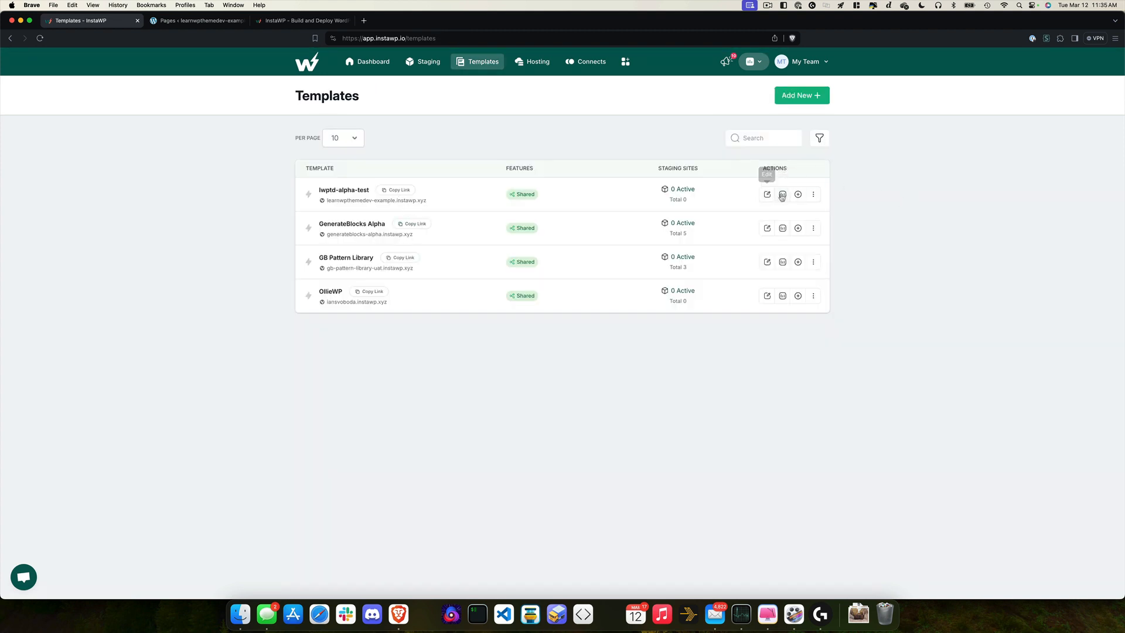
{"action": "left_click", "coordinate": [814, 195]}
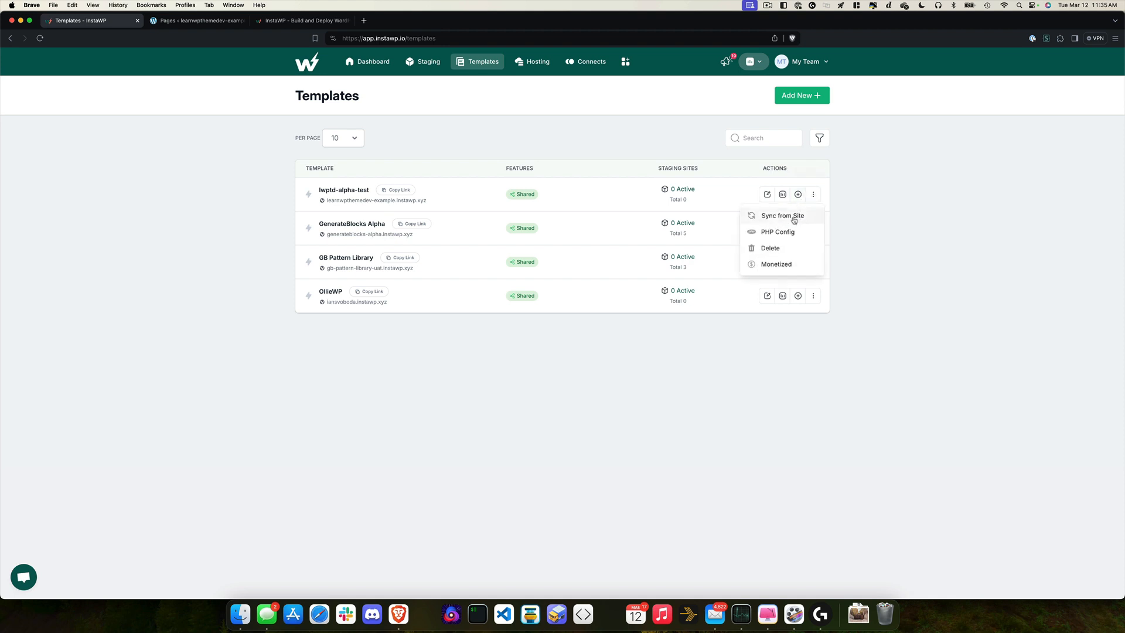
{"action": "left_click", "coordinate": [746, 187]}
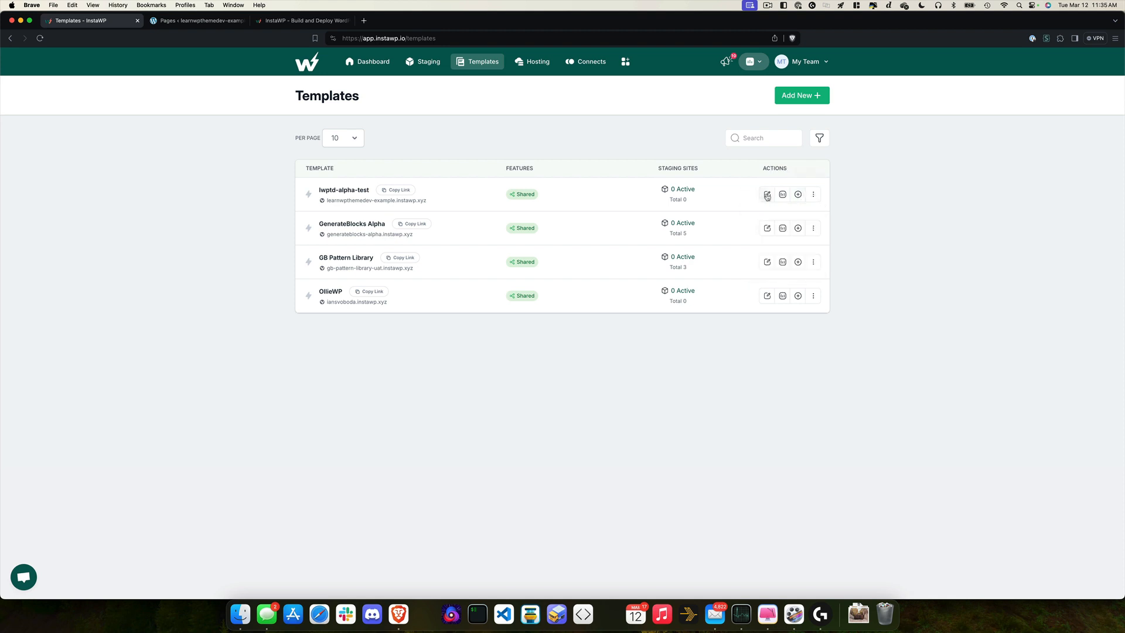
{"action": "left_click", "coordinate": [767, 195]}
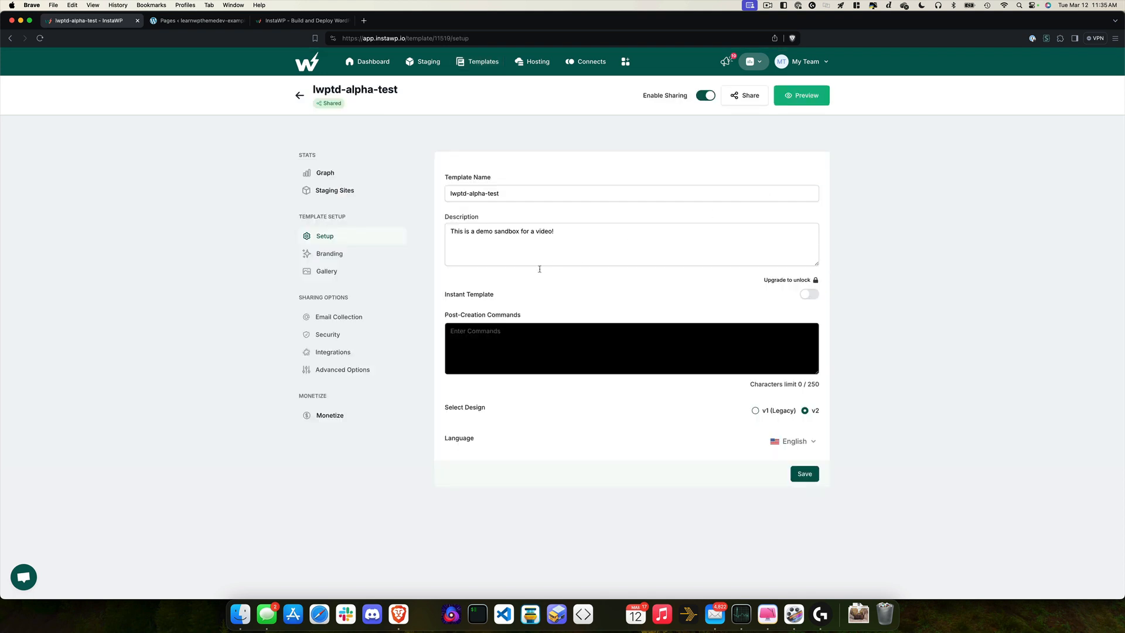
{"action": "left_click", "coordinate": [340, 353]}
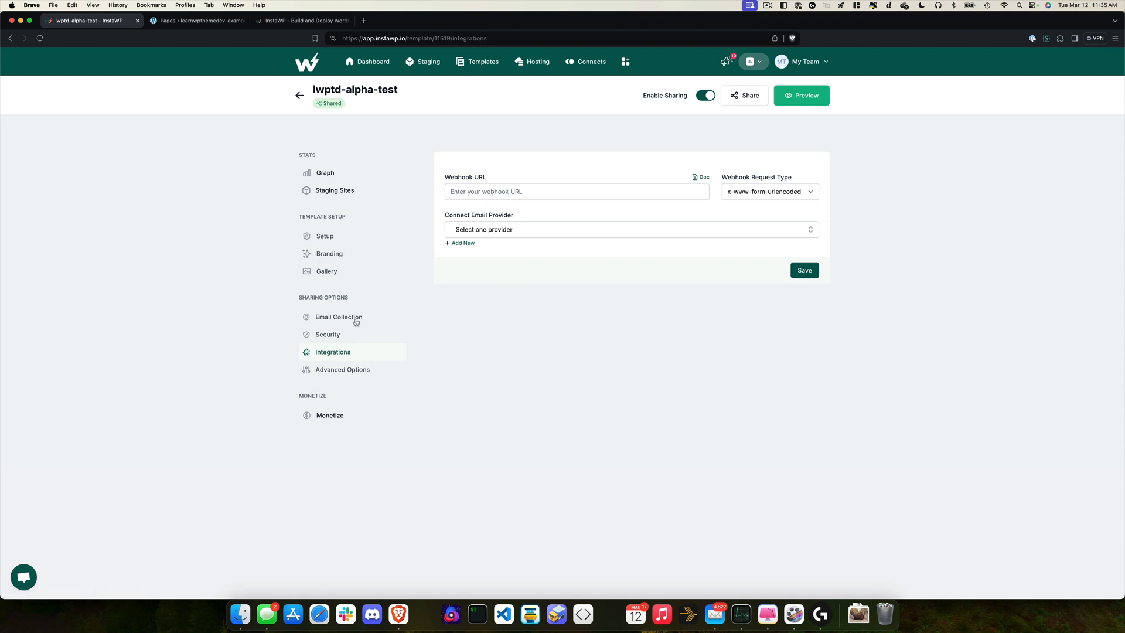
{"action": "left_click", "coordinate": [326, 372]}
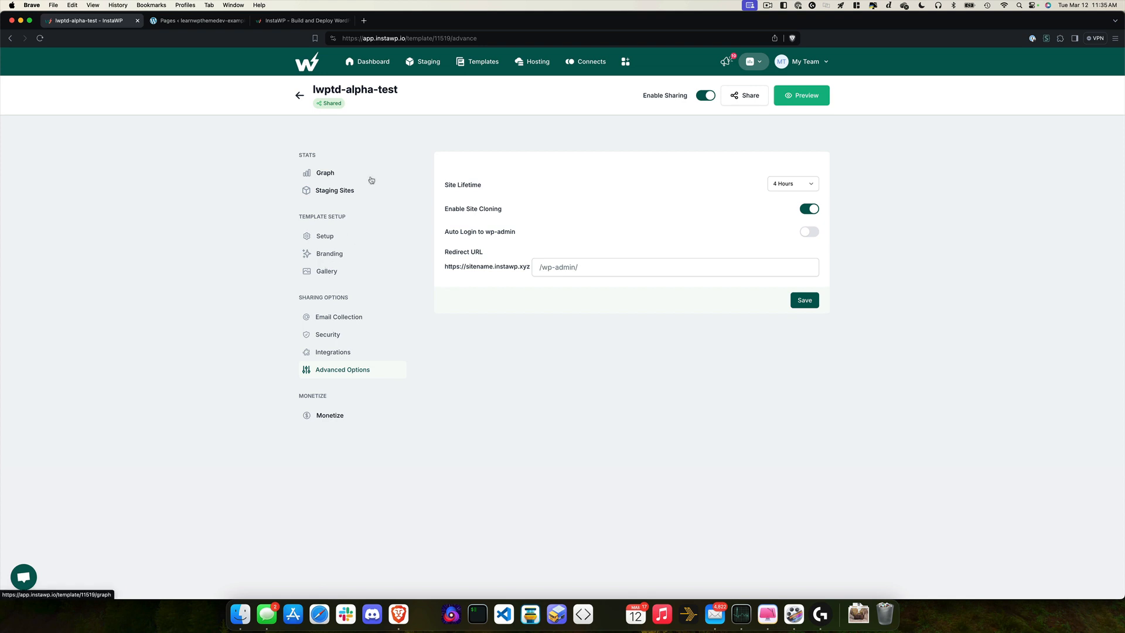
{"action": "left_click", "coordinate": [325, 236]}
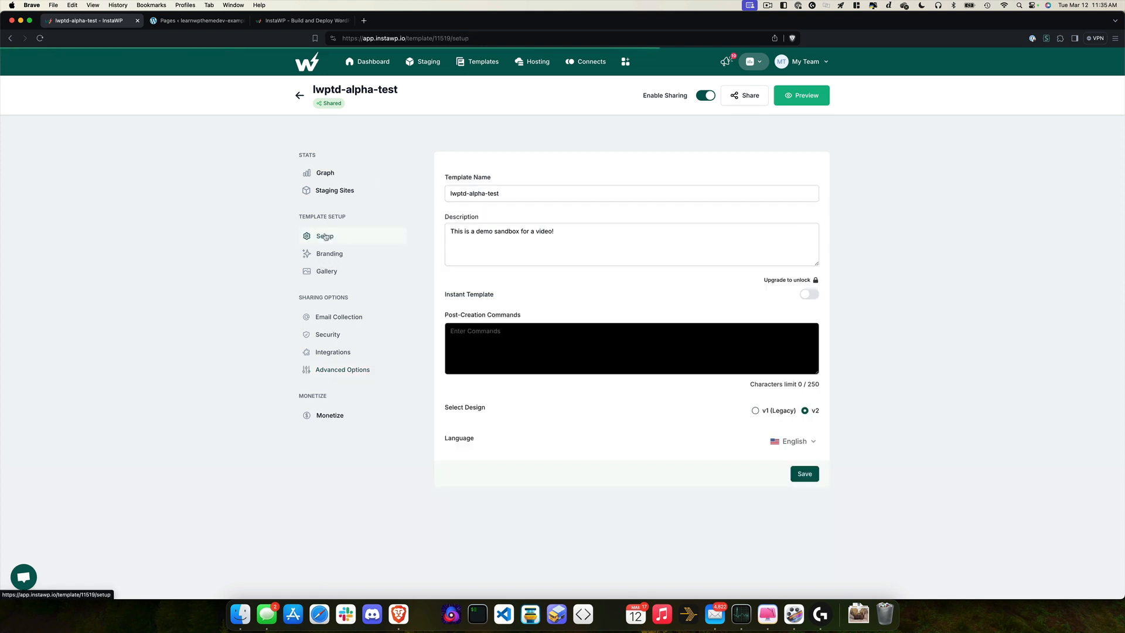
{"action": "left_click", "coordinate": [328, 191]}
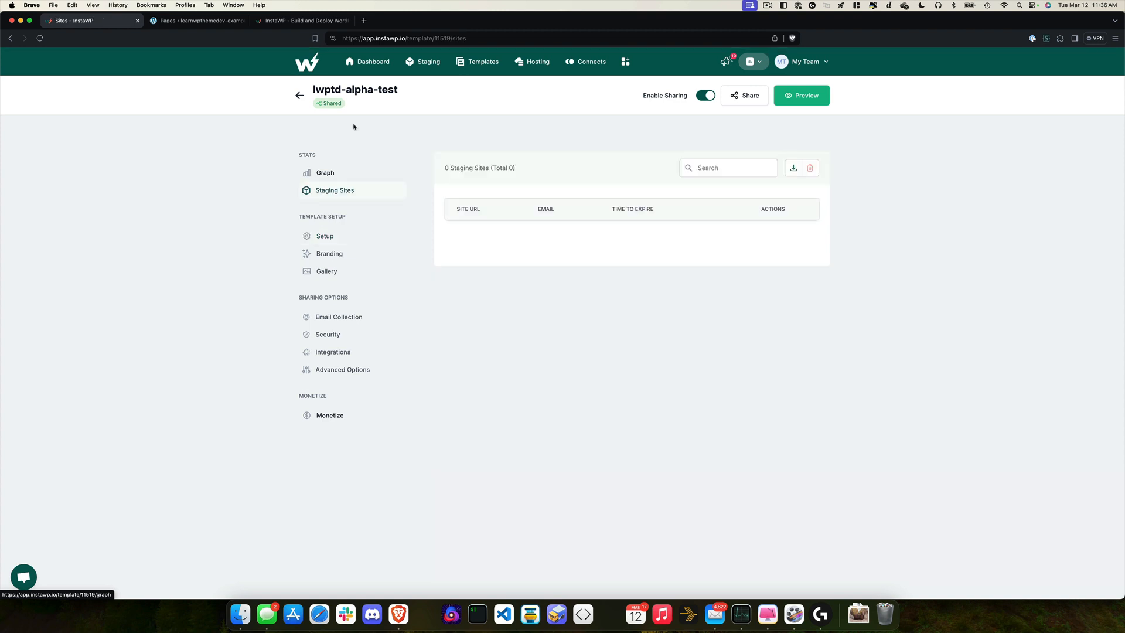
{"action": "left_click", "coordinate": [299, 95]}
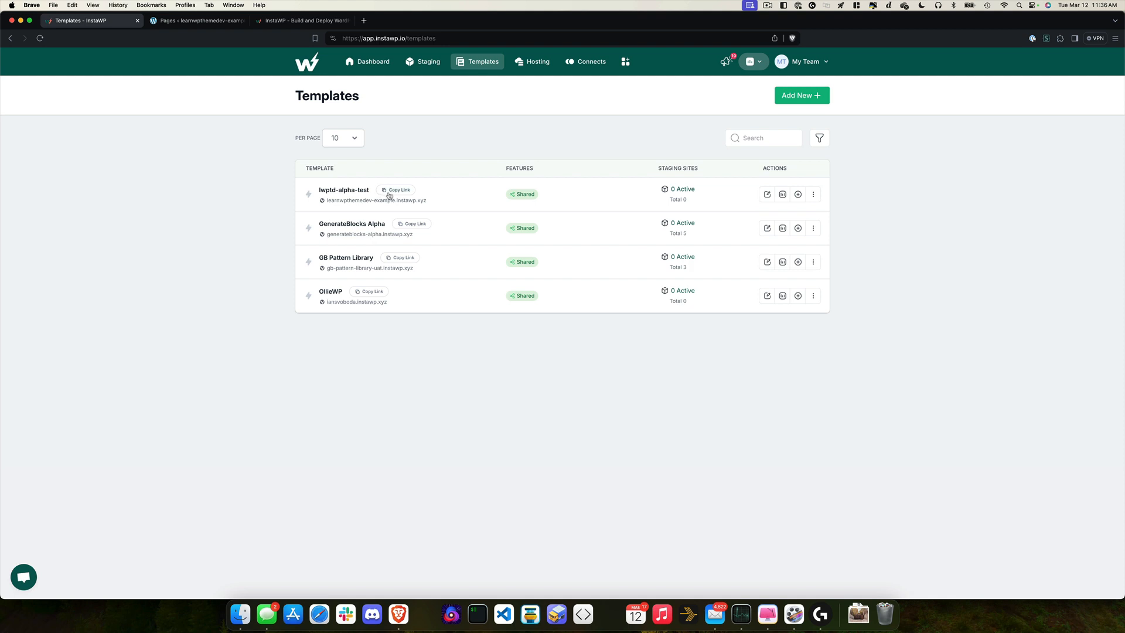
Step: Open the lwptd-alpha-test template's copied launch link in a new private browser window
{"action": "left_click", "coordinate": [389, 194]}
{"action": "key", "text": "super+shift+n"}
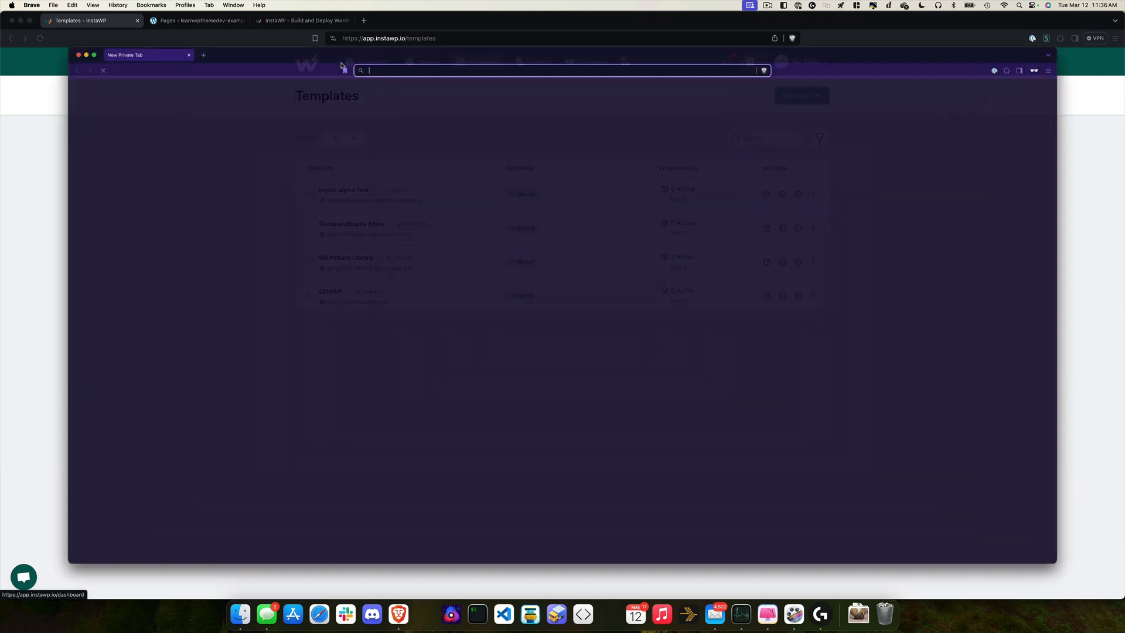
{"action": "key", "text": "super+v"}
{"action": "key", "text": "Return"}
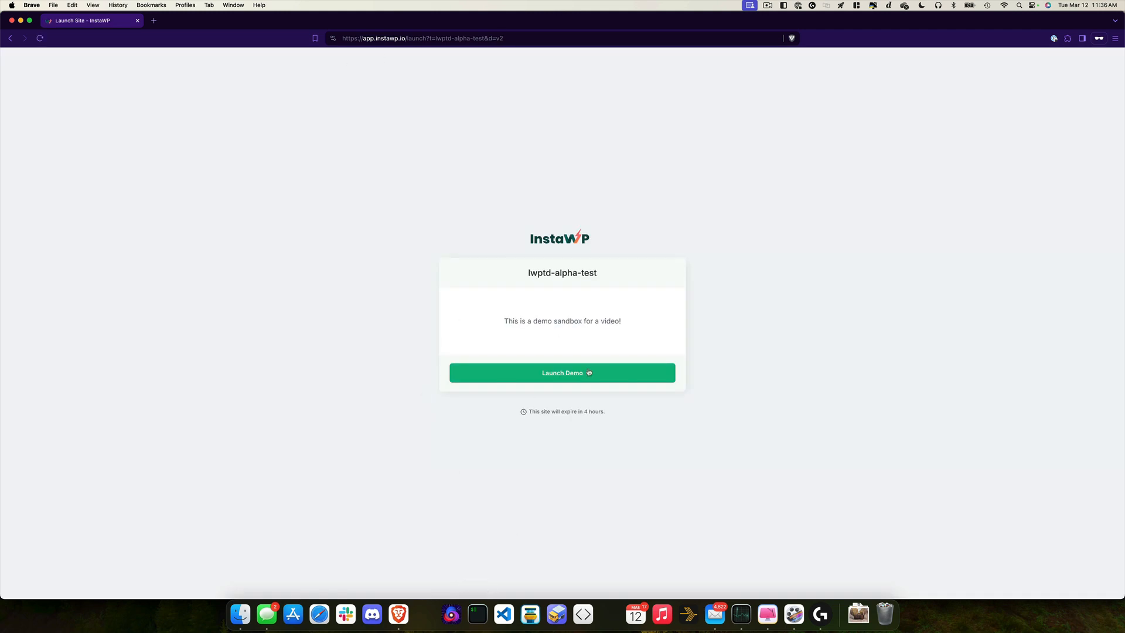
Step: Launch the demo with an email address and wait until the site is ready, expiring in 4 hours
{"action": "left_click", "coordinate": [557, 381]}
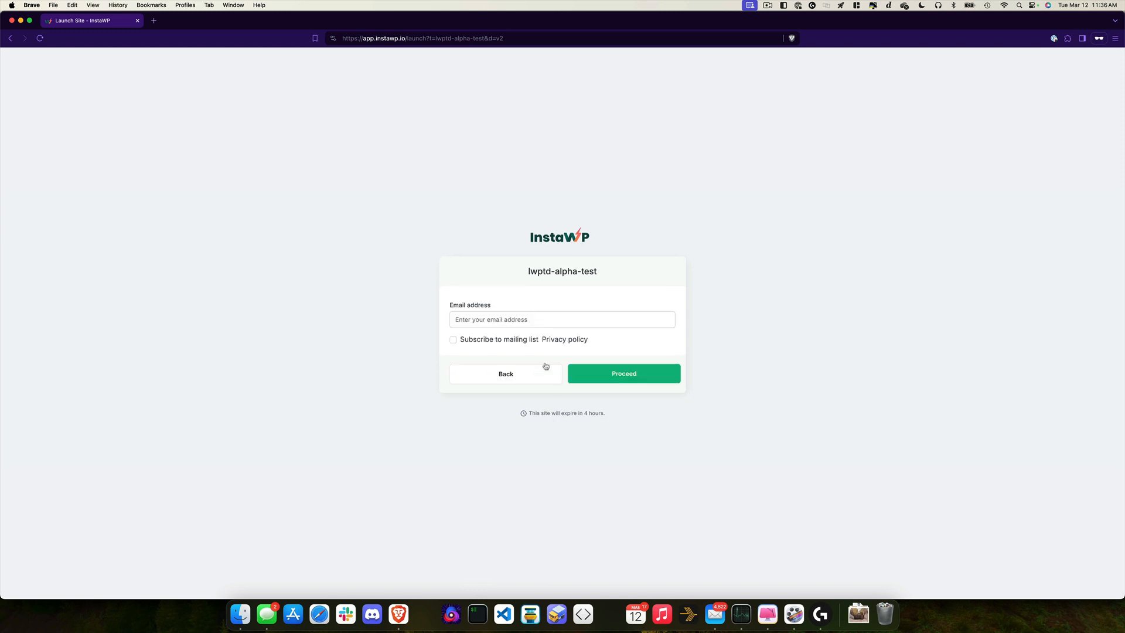
{"action": "left_click", "coordinate": [479, 320]}
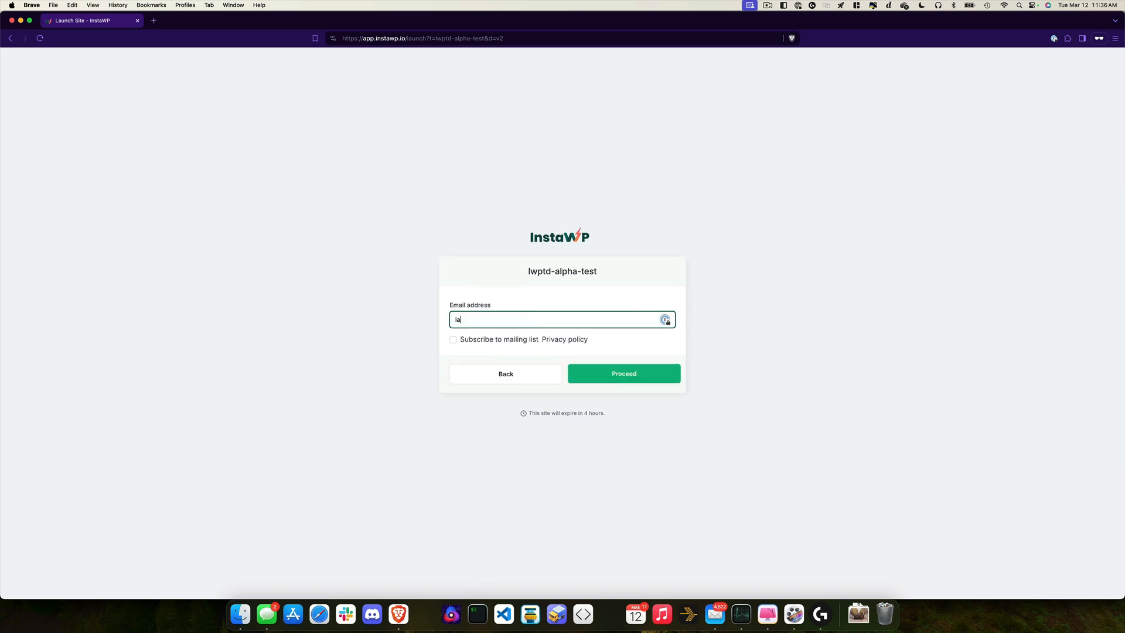
{"action": "key", "text": "Tab"}
{"action": "key", "text": "Tab"}
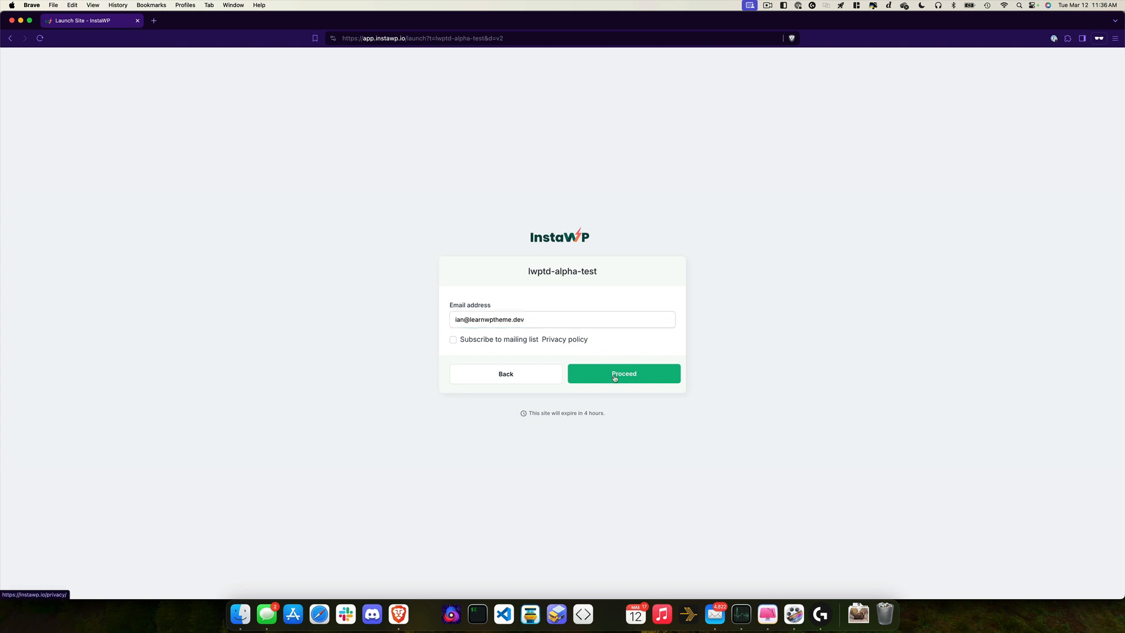
{"action": "left_click", "coordinate": [615, 378]}
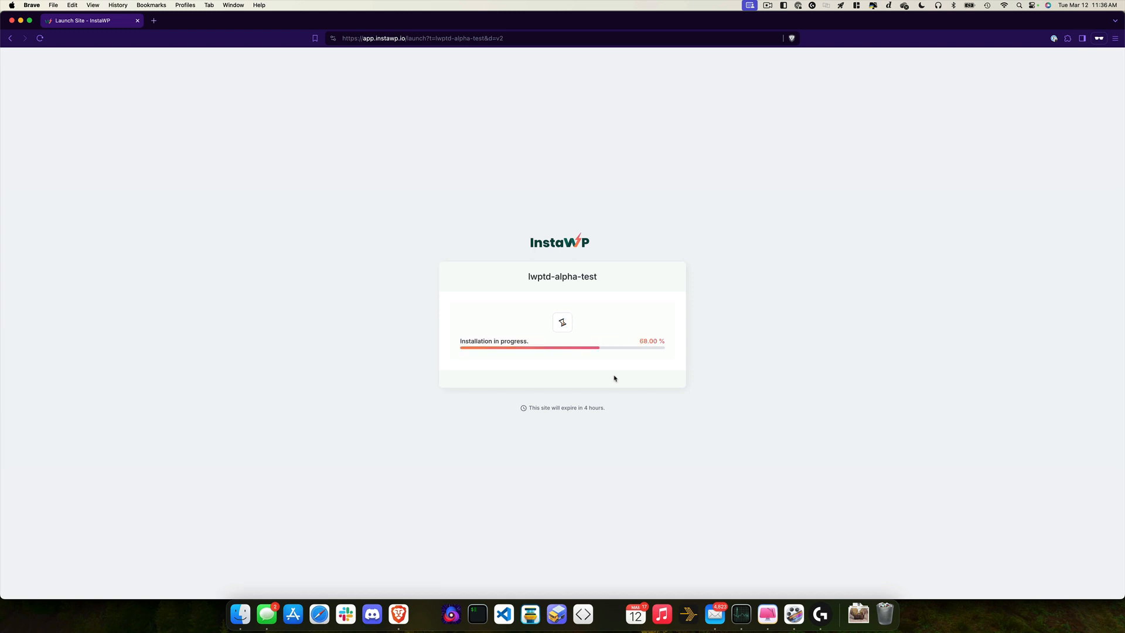
{"action": "left_click_drag", "start_coordinate": [609, 413], "coordinate": [519, 413]}
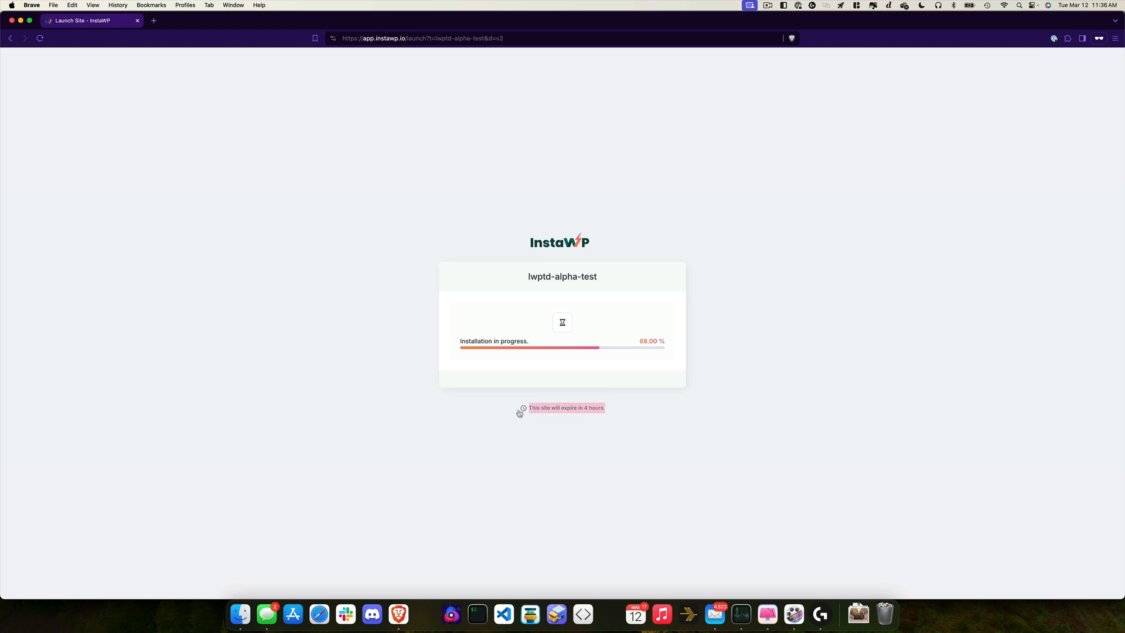
{"action": "left_click", "coordinate": [743, 420]}
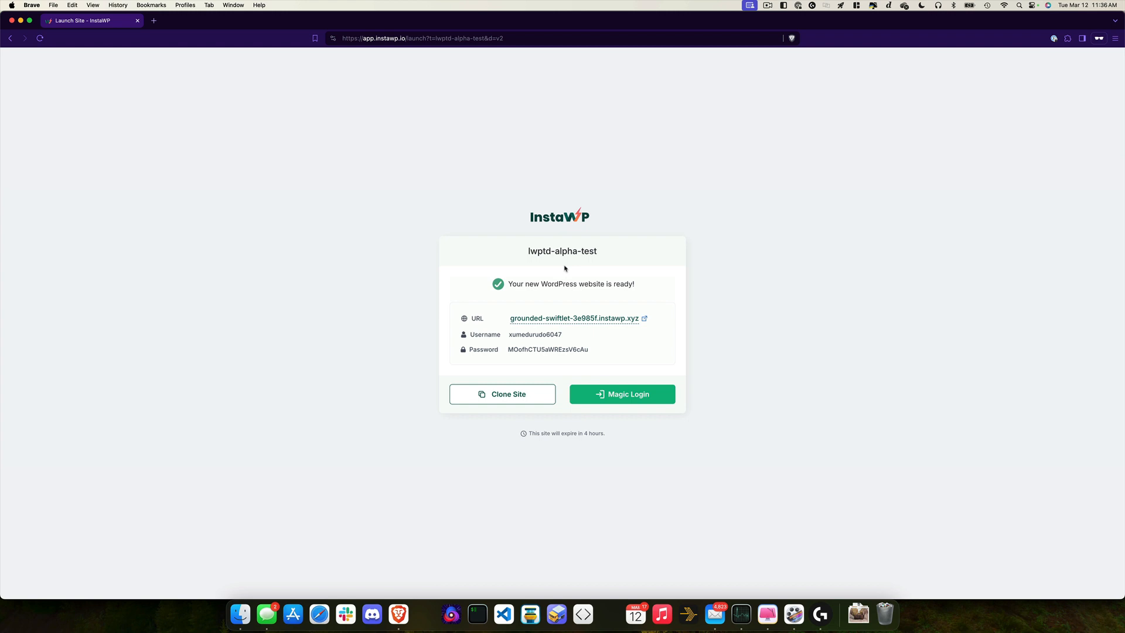
Step: Magic-login to the new sandbox's admin and trash the Demo Starter page from All Pages
{"action": "left_click", "coordinate": [614, 400]}
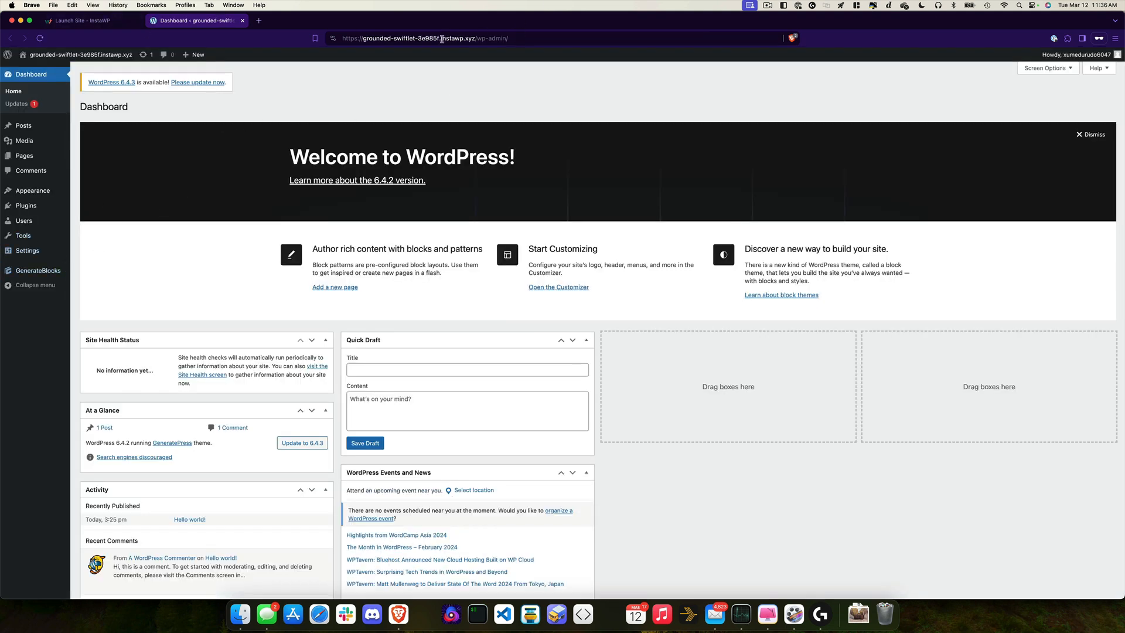
{"action": "mouse_move", "coordinate": [44, 56]}
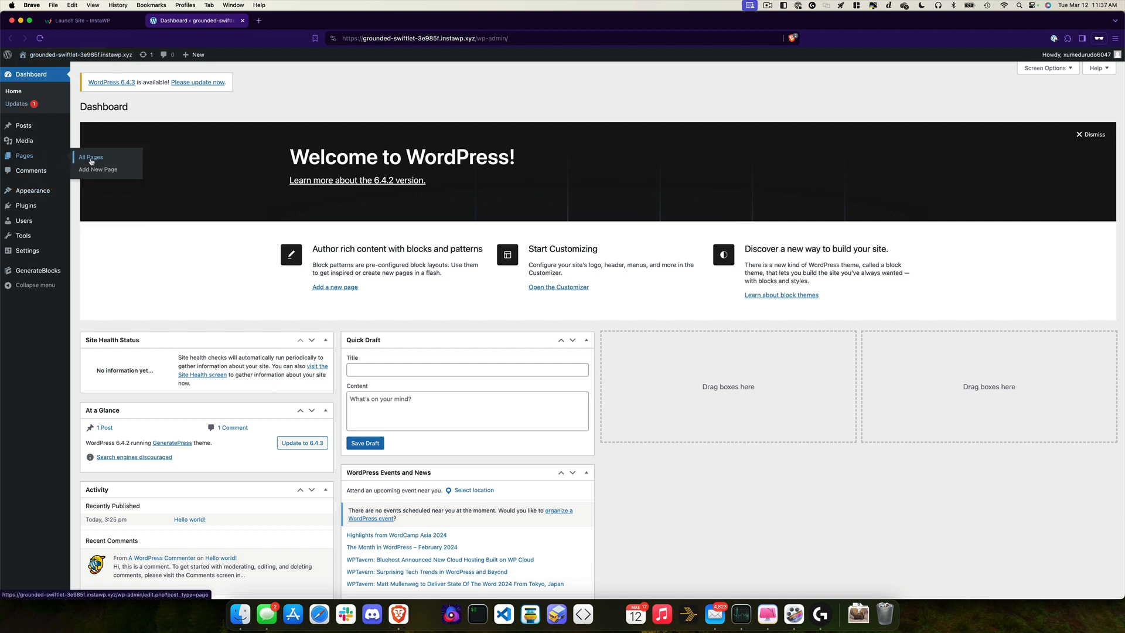
{"action": "left_click", "coordinate": [91, 159]}
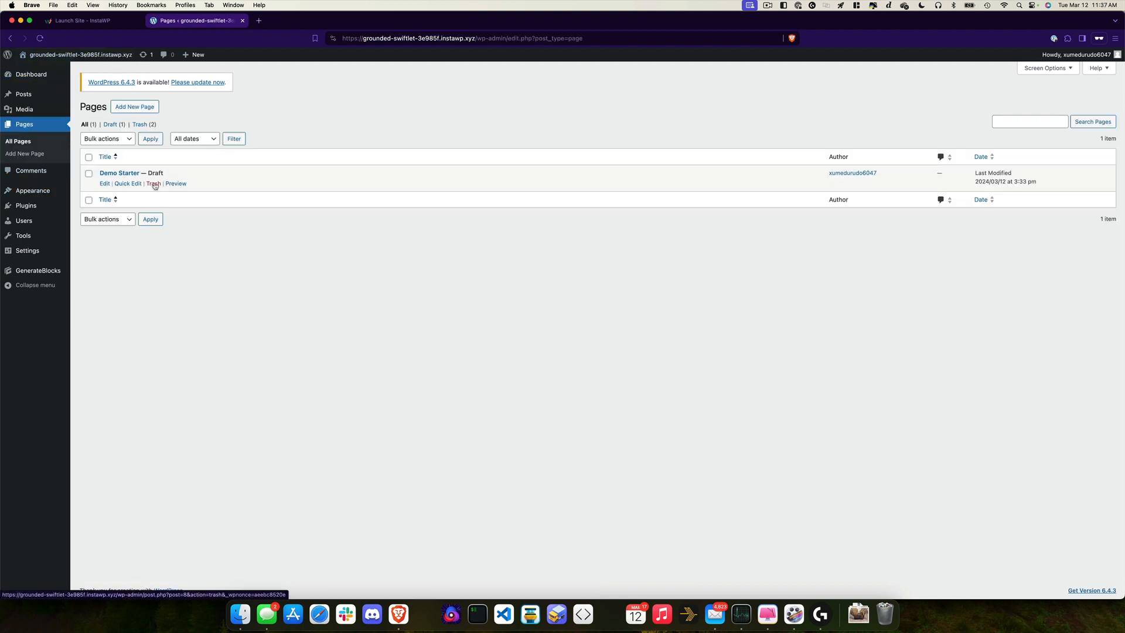
{"action": "left_click", "coordinate": [154, 184]}
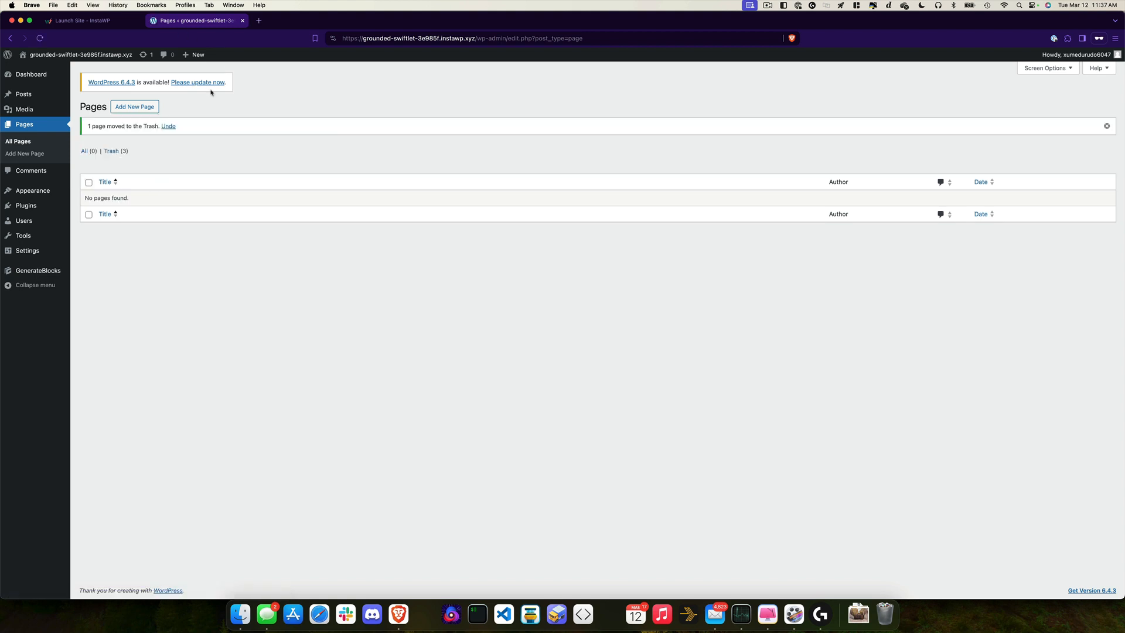
{"action": "left_click", "coordinate": [94, 21]}
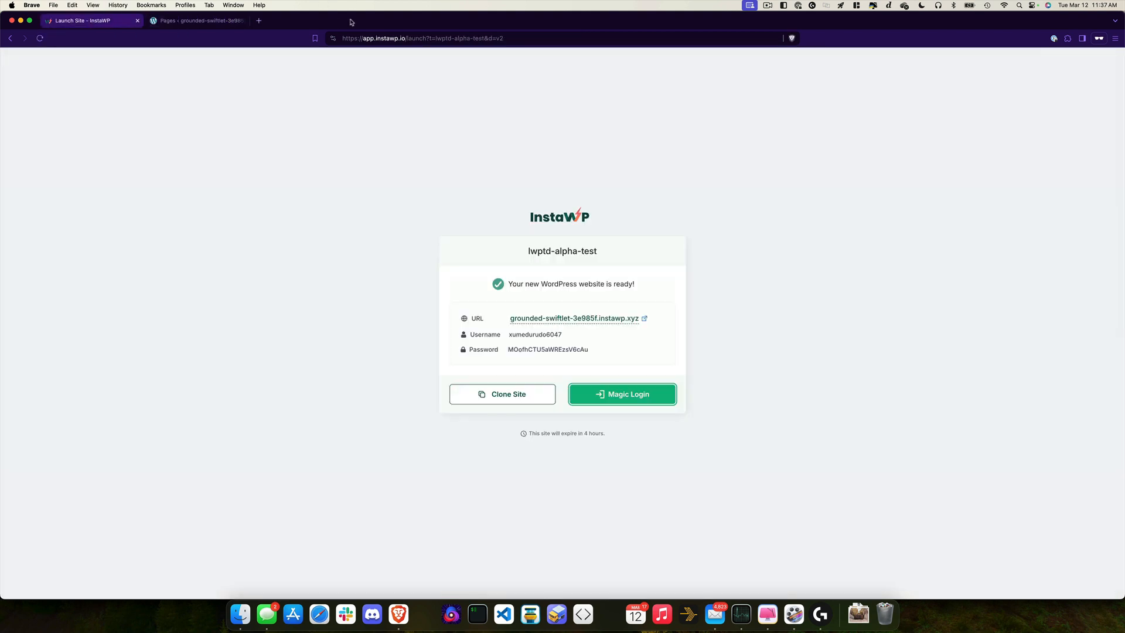
Step: Reload the learnwpthemedev staging site's Pages list to confirm the Demo Starter draft remains
{"action": "left_click_drag", "start_coordinate": [353, 19], "coordinate": [942, 115]}
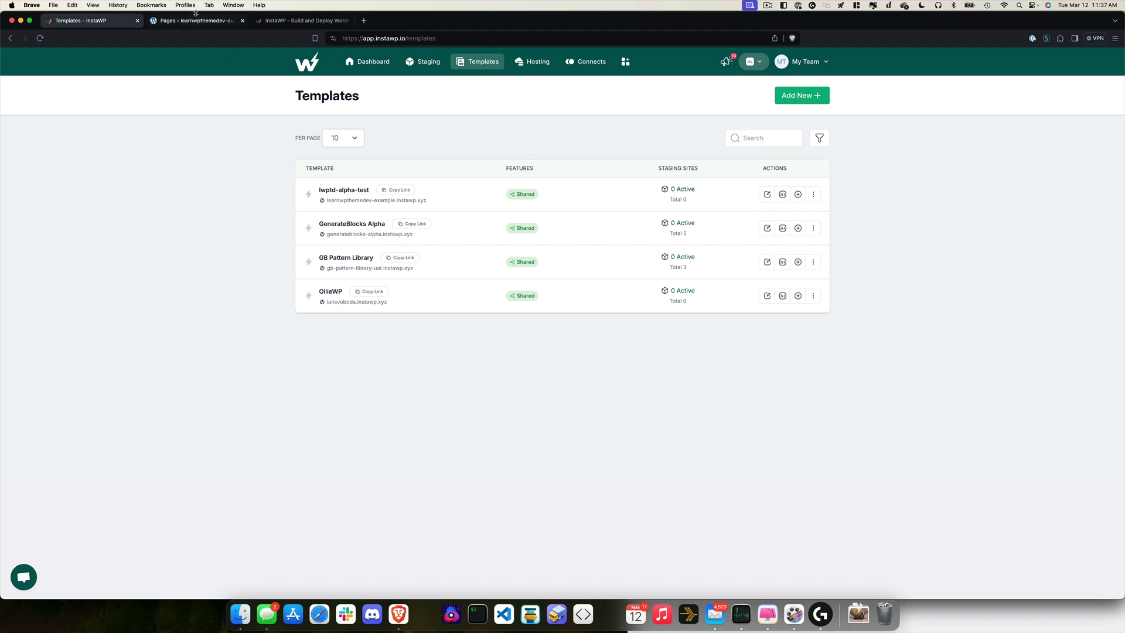
{"action": "left_click", "coordinate": [193, 21]}
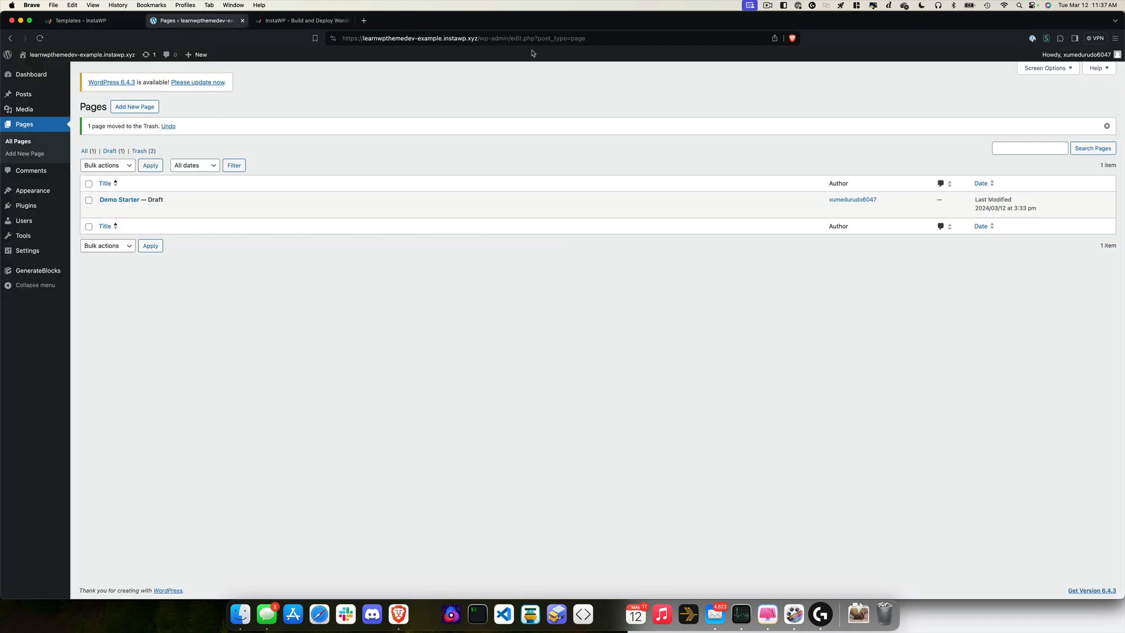
{"action": "key", "text": "super+r"}
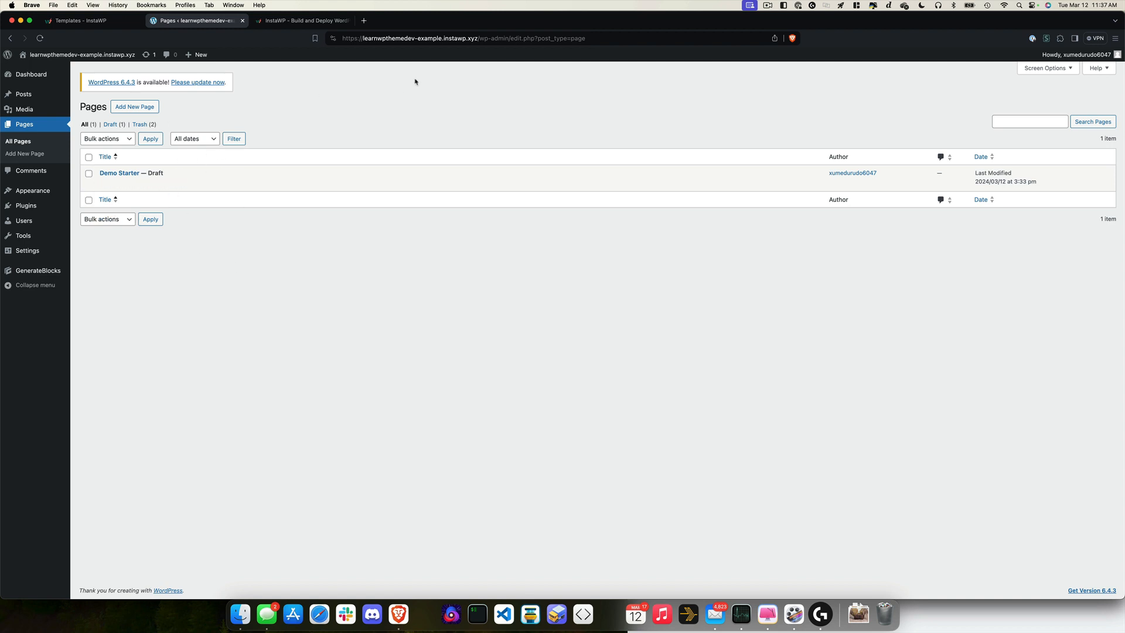
{"action": "left_click", "coordinate": [299, 25]}
{"action": "key", "text": "super+grave"}
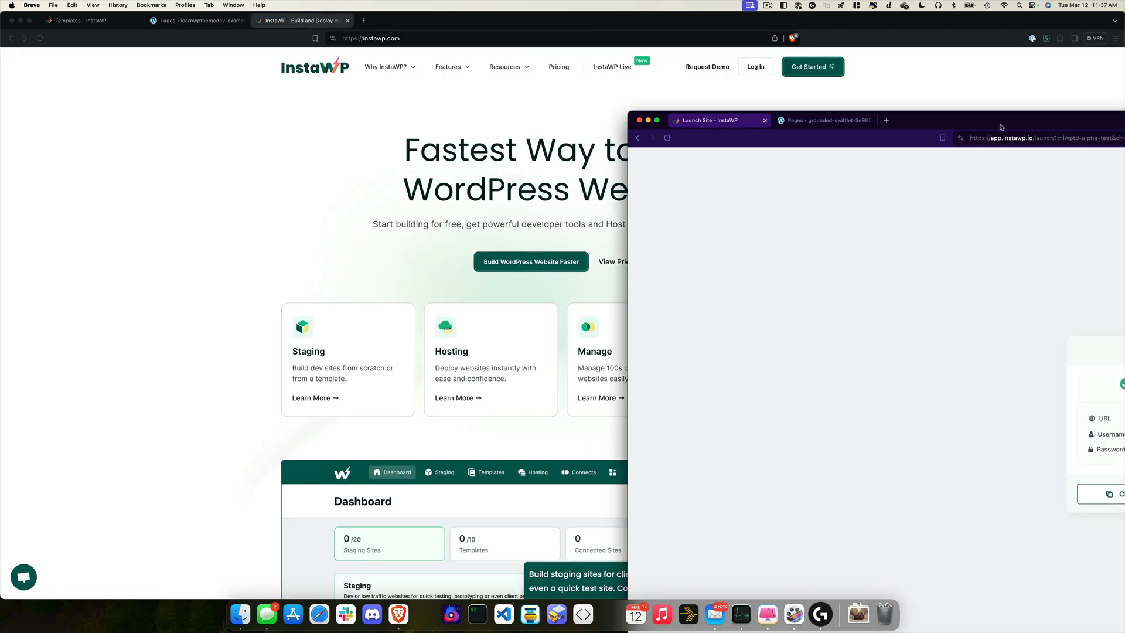
{"action": "left_click_drag", "start_coordinate": [1001, 127], "coordinate": [444, 109]}
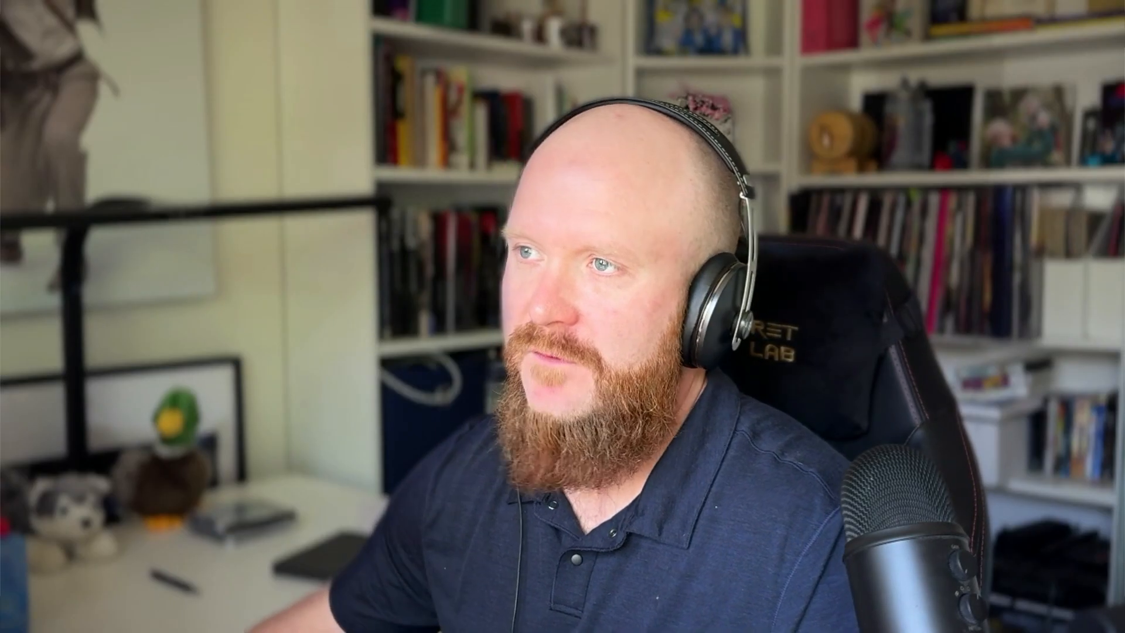